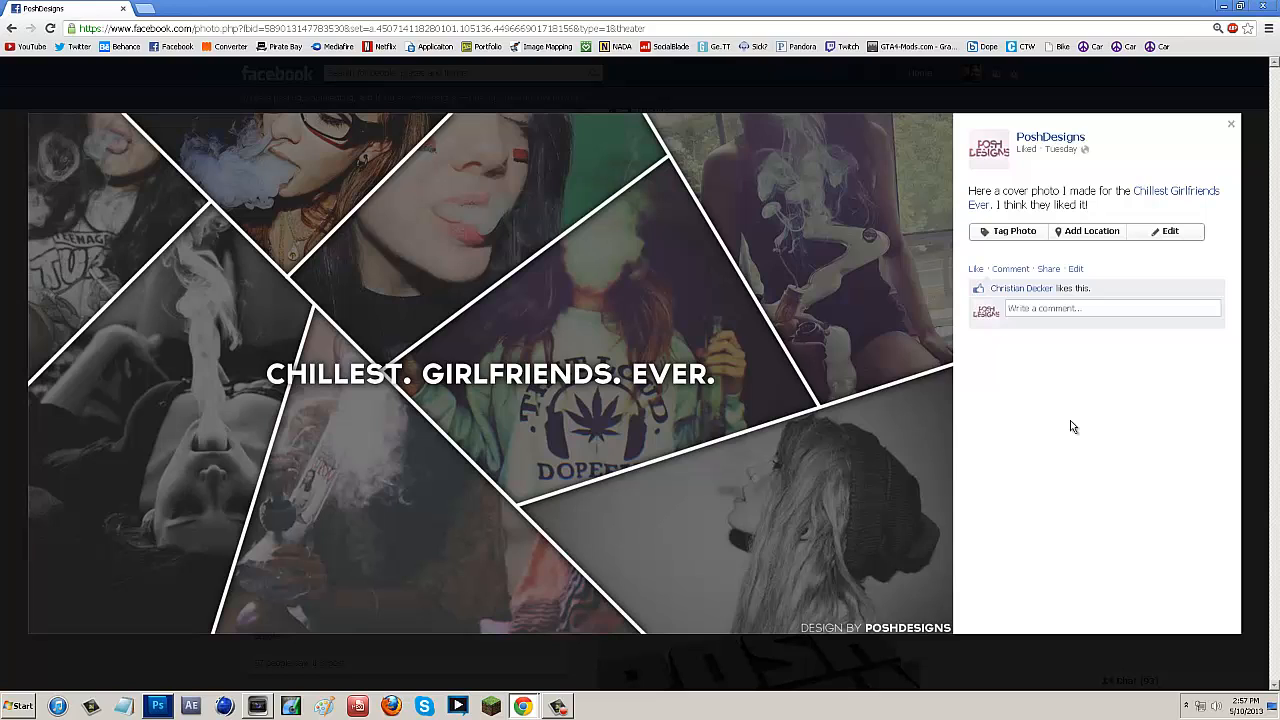
Return to Photoshop and create a new 1920x1080 document.
click(1225, 7)
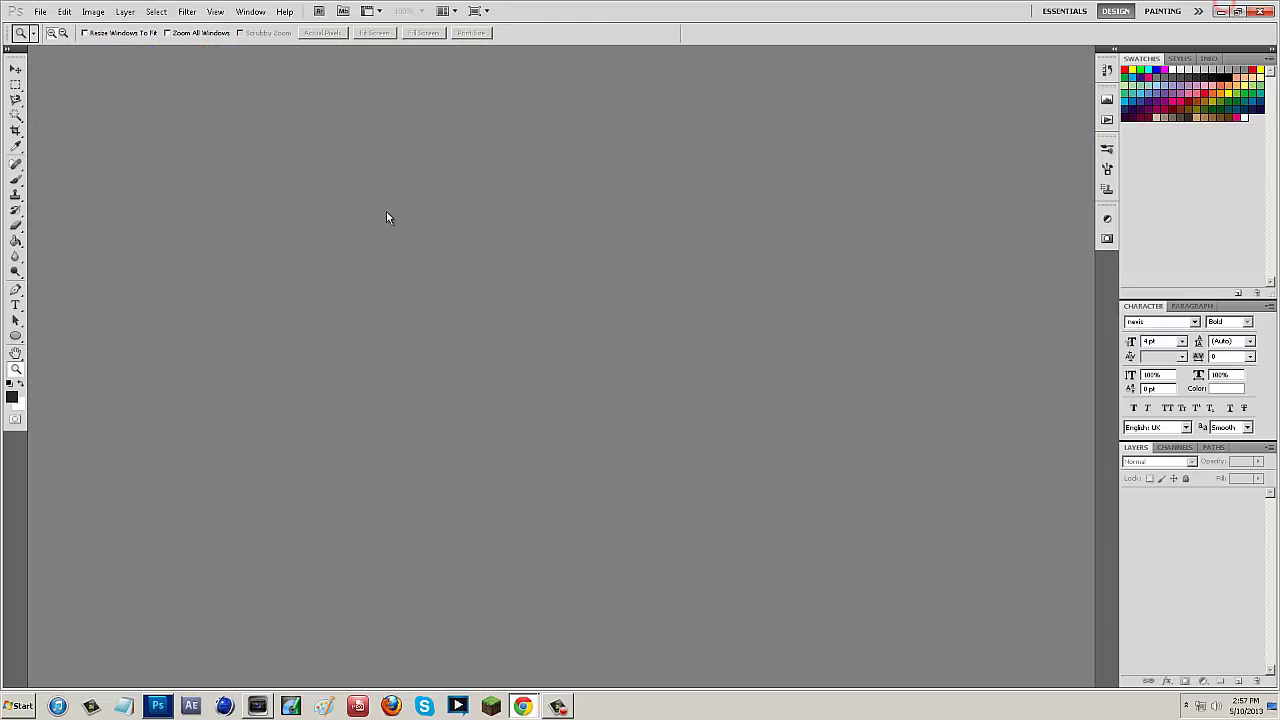
click(41, 11)
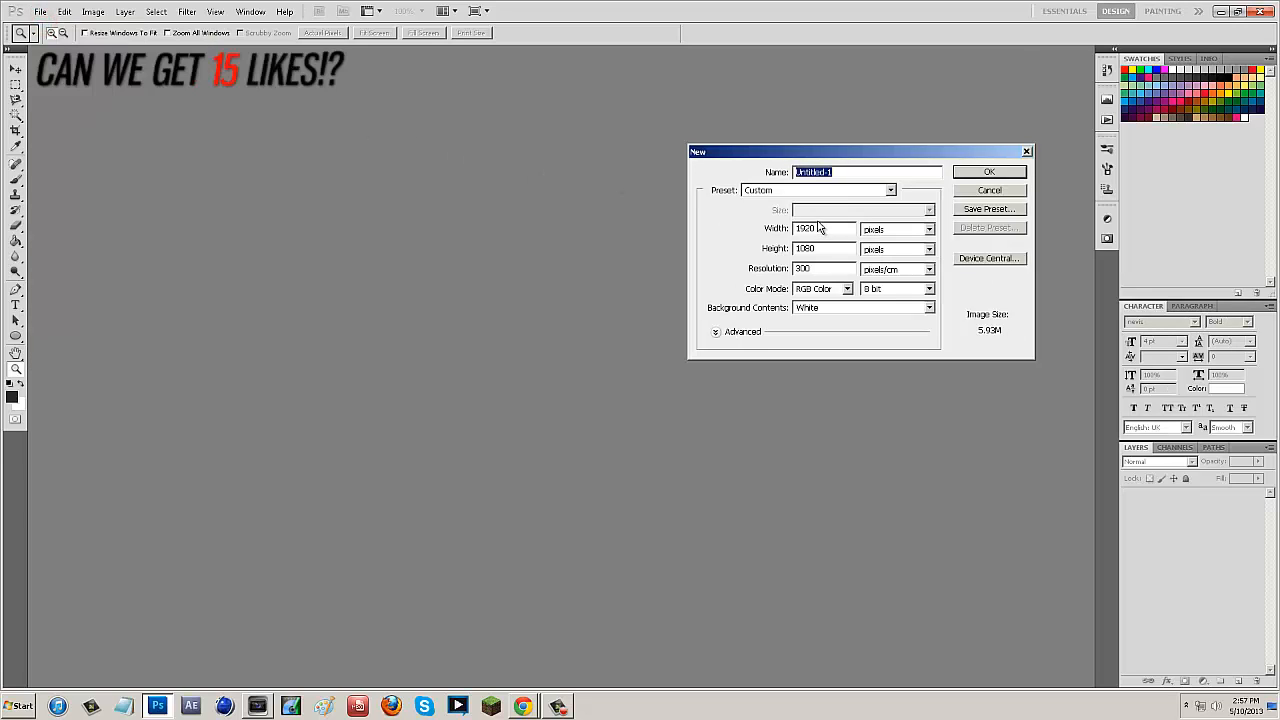
click(820, 228)
double_click(820, 228)
click(832, 248)
double_click(832, 247)
double_click(822, 268)
click(958, 176)
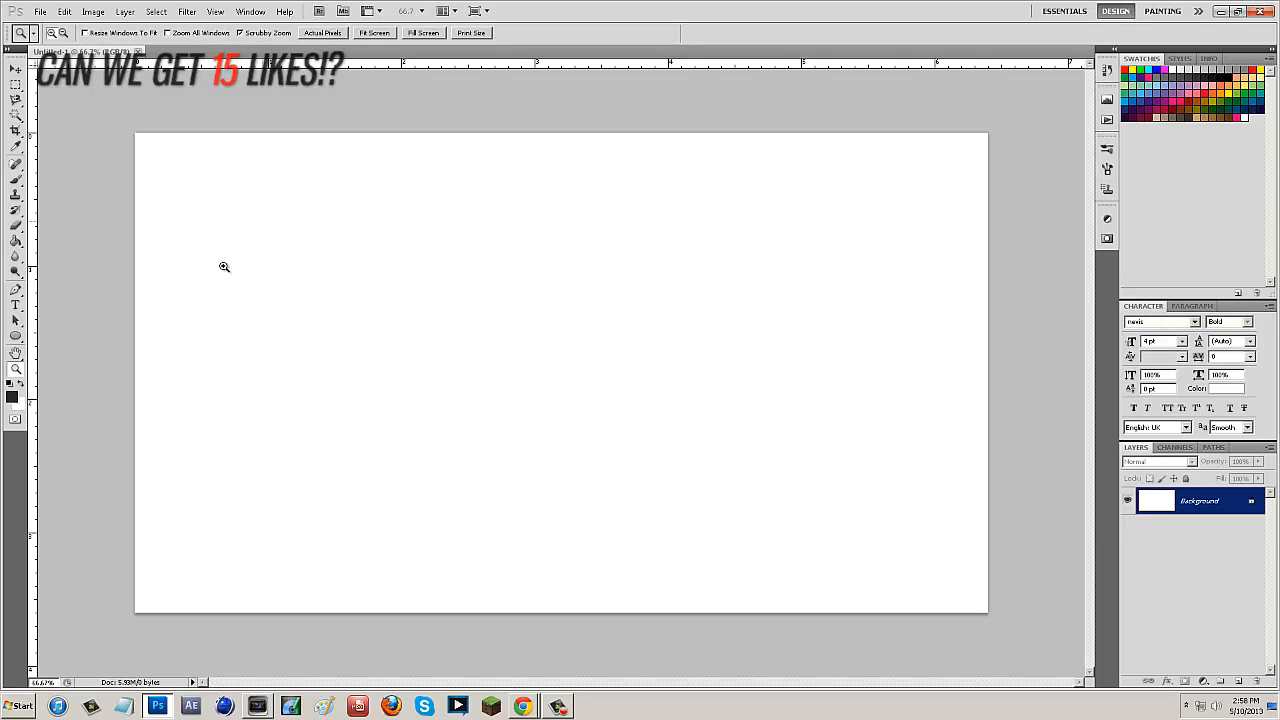
Fill the canvas dark gray with the Paint Bucket and add an empty layer named Lines.
click(16, 240)
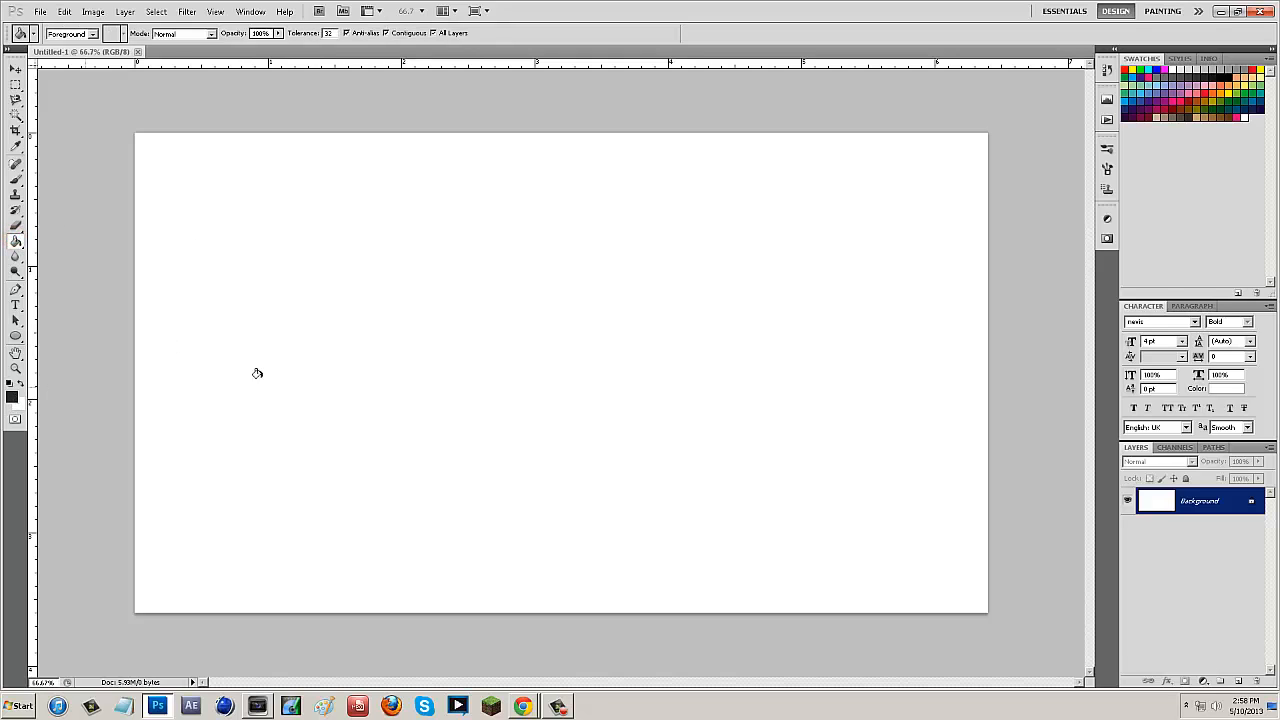
click(357, 343)
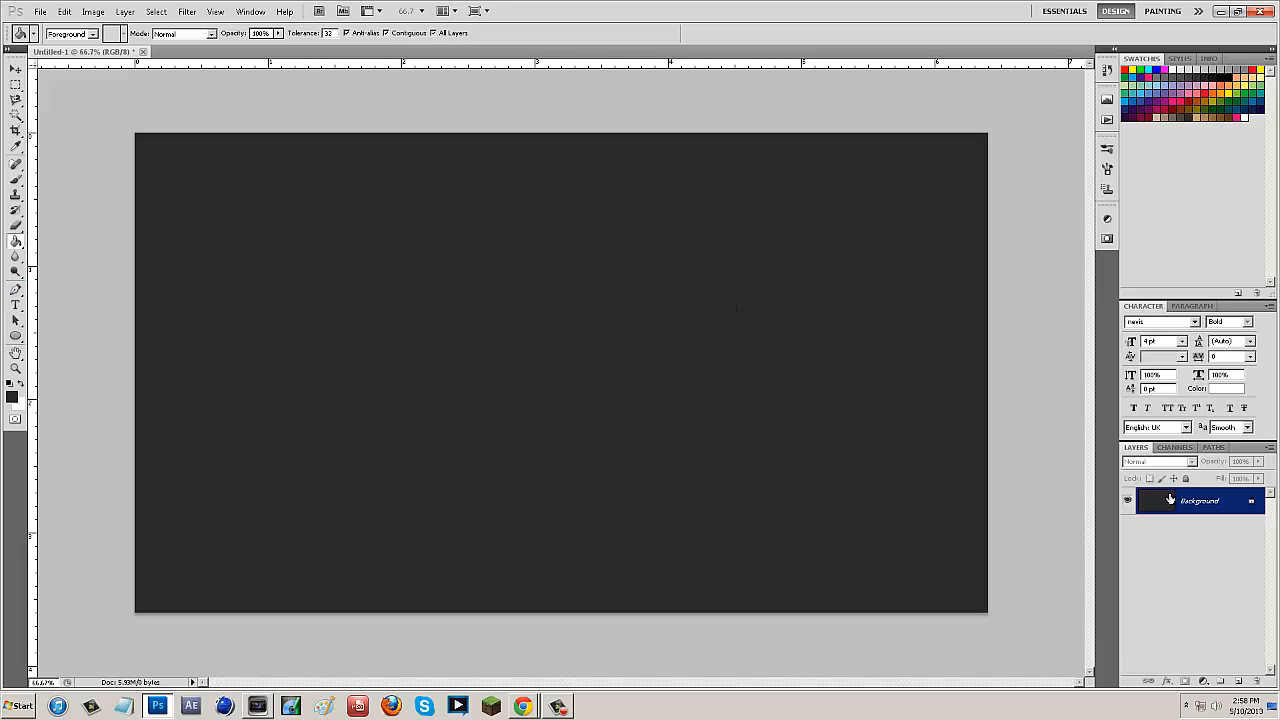
click(1190, 499)
click(1240, 681)
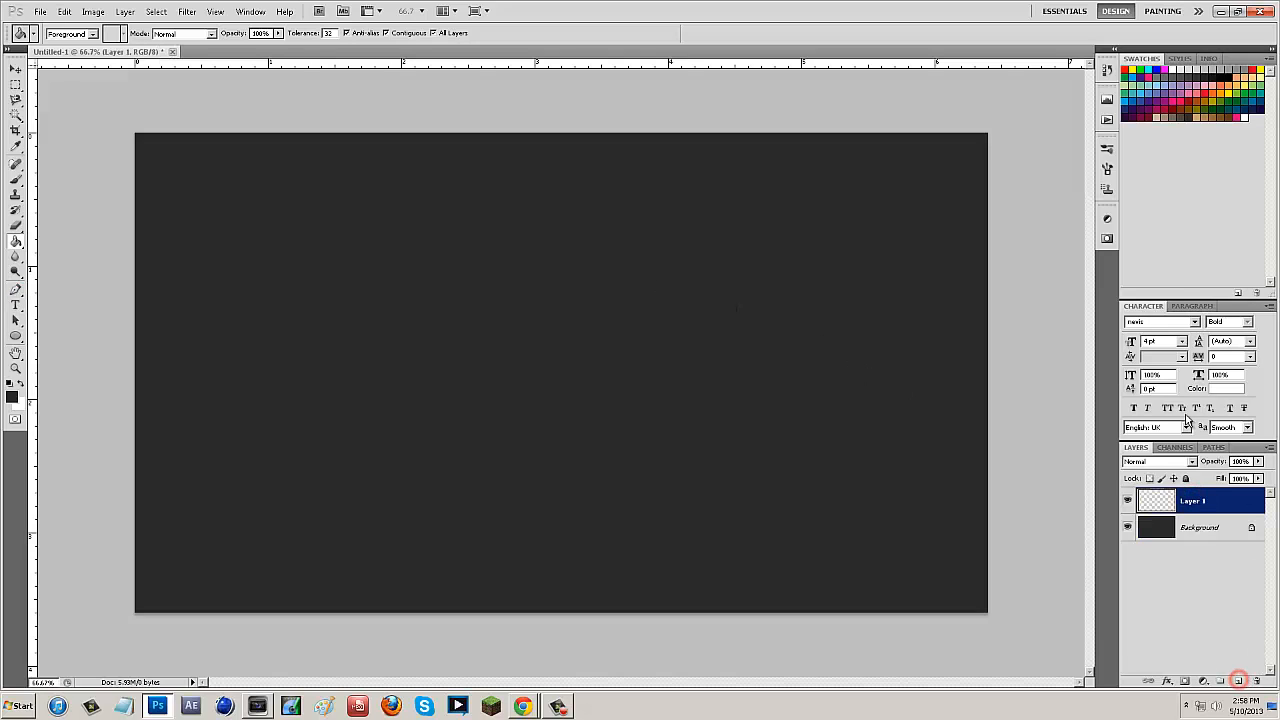
double_click(1190, 501)
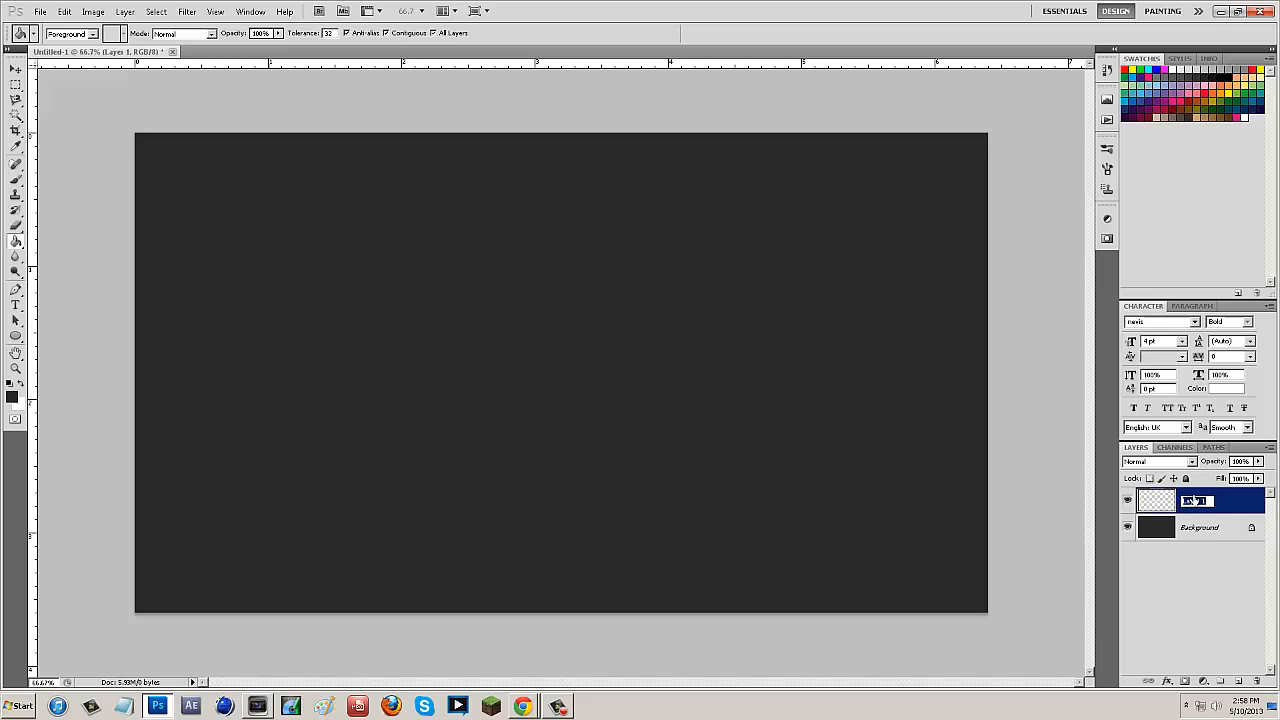
text(Li)
text(nes)
key(Return)
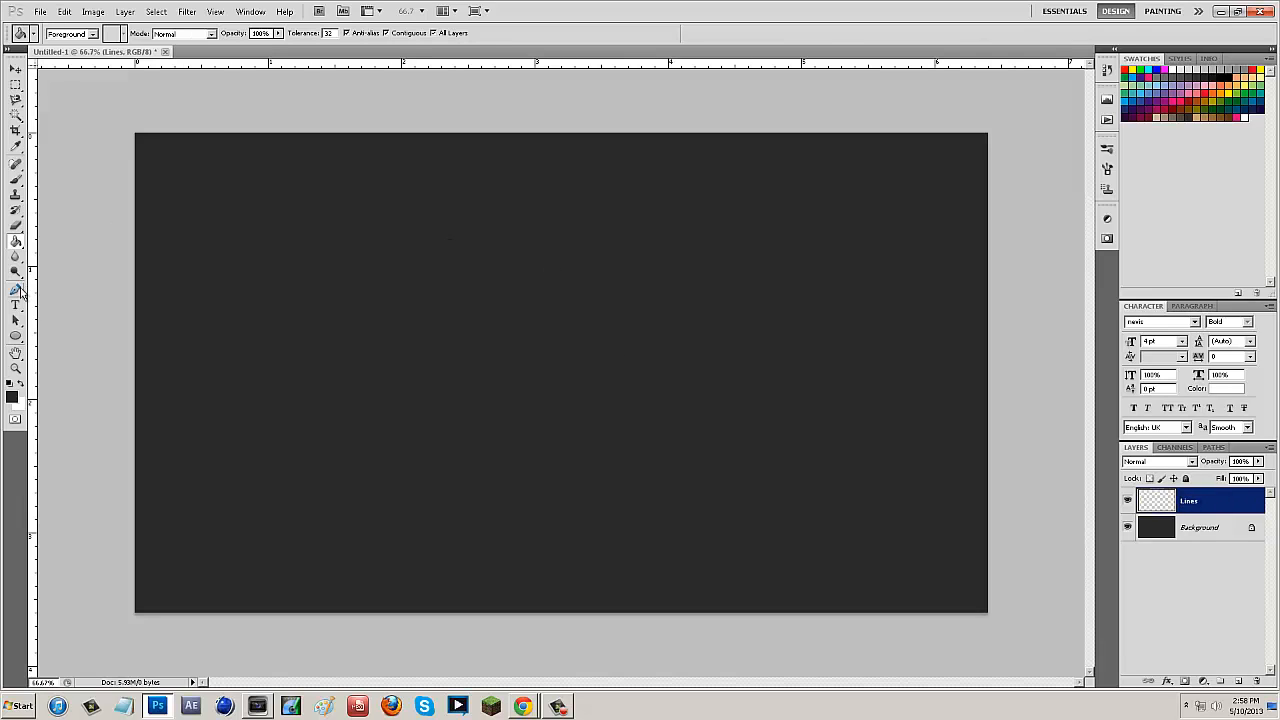
Set the Brush tool size to 6 px.
click(21, 290)
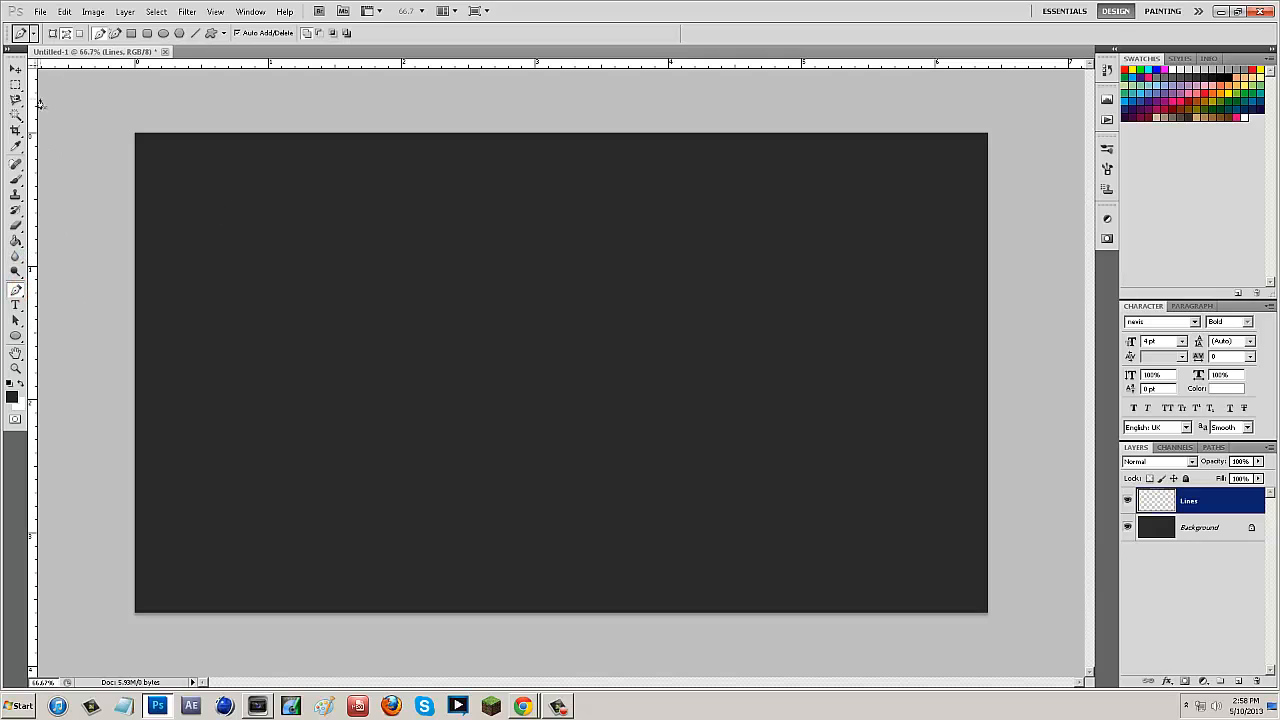
click(16, 180)
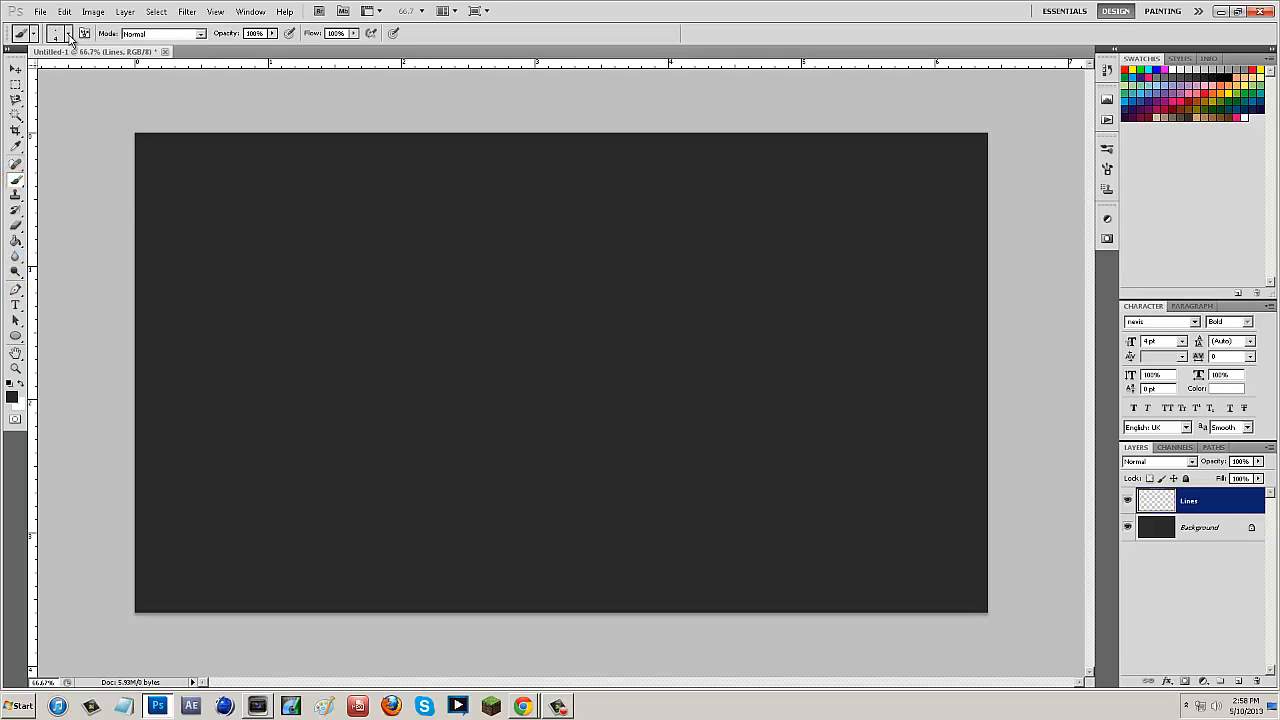
click(68, 34)
double_click(128, 56)
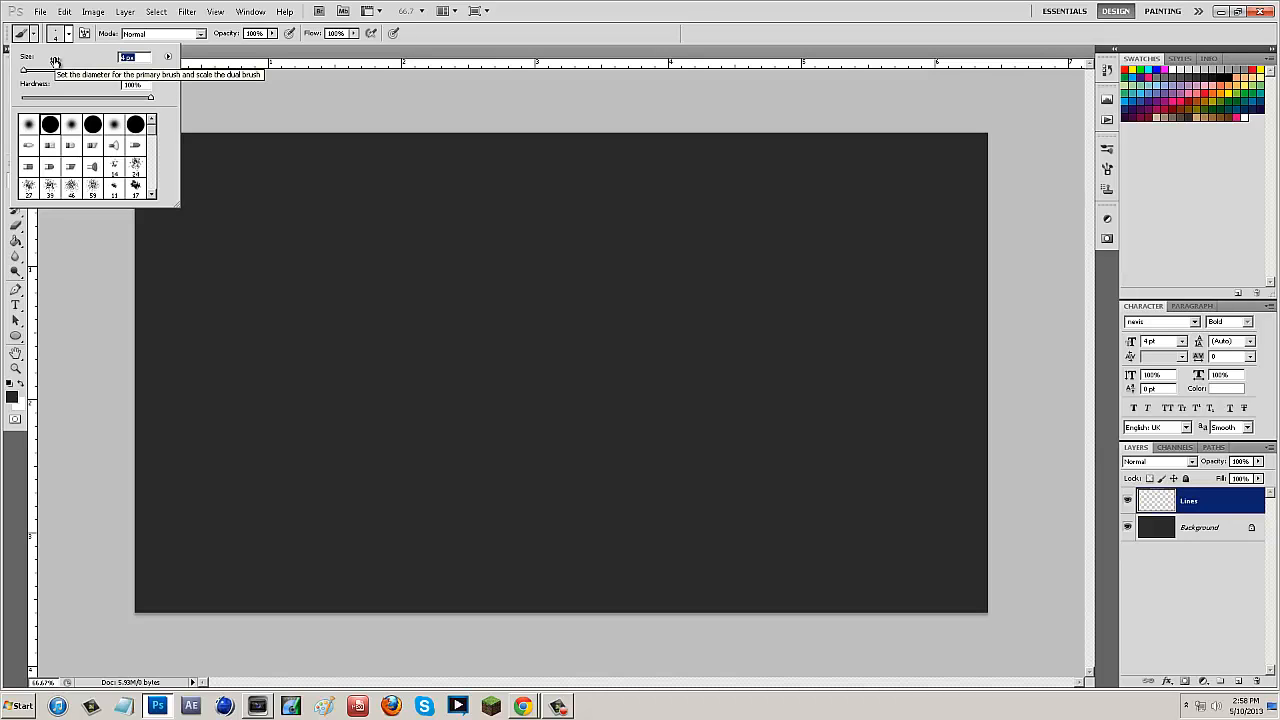
text(6)
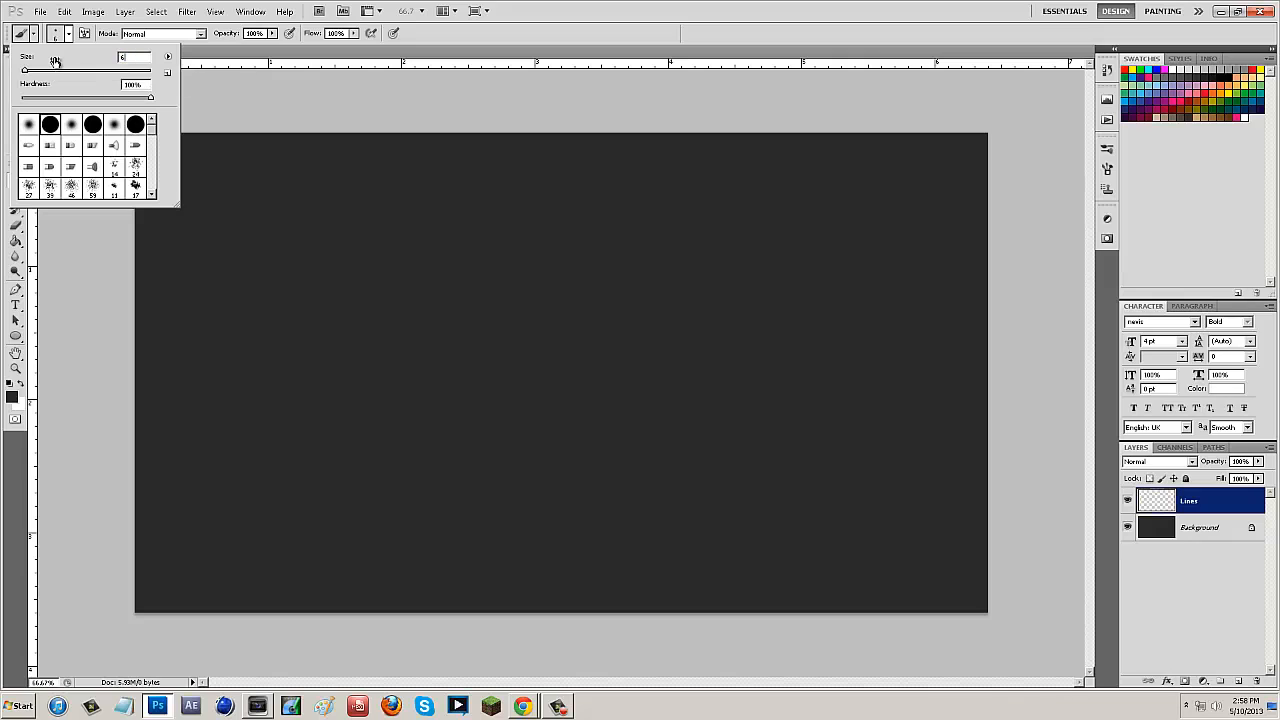
key(Return)
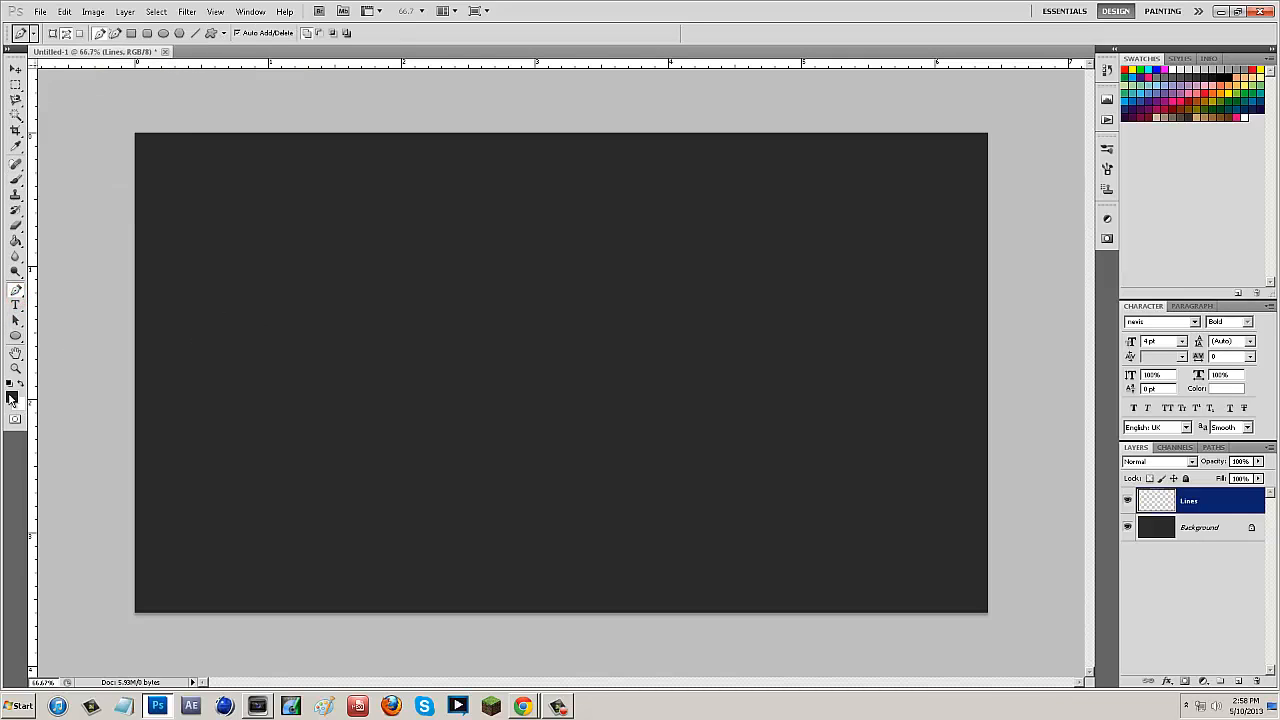
Set the foreground colour to near-white.
click(13, 396)
mouse_move(978, 422)
mouse_down()
mouse_move(893, 382)
mouse_move(938, 386)
mouse_move(919, 380)
mouse_up()
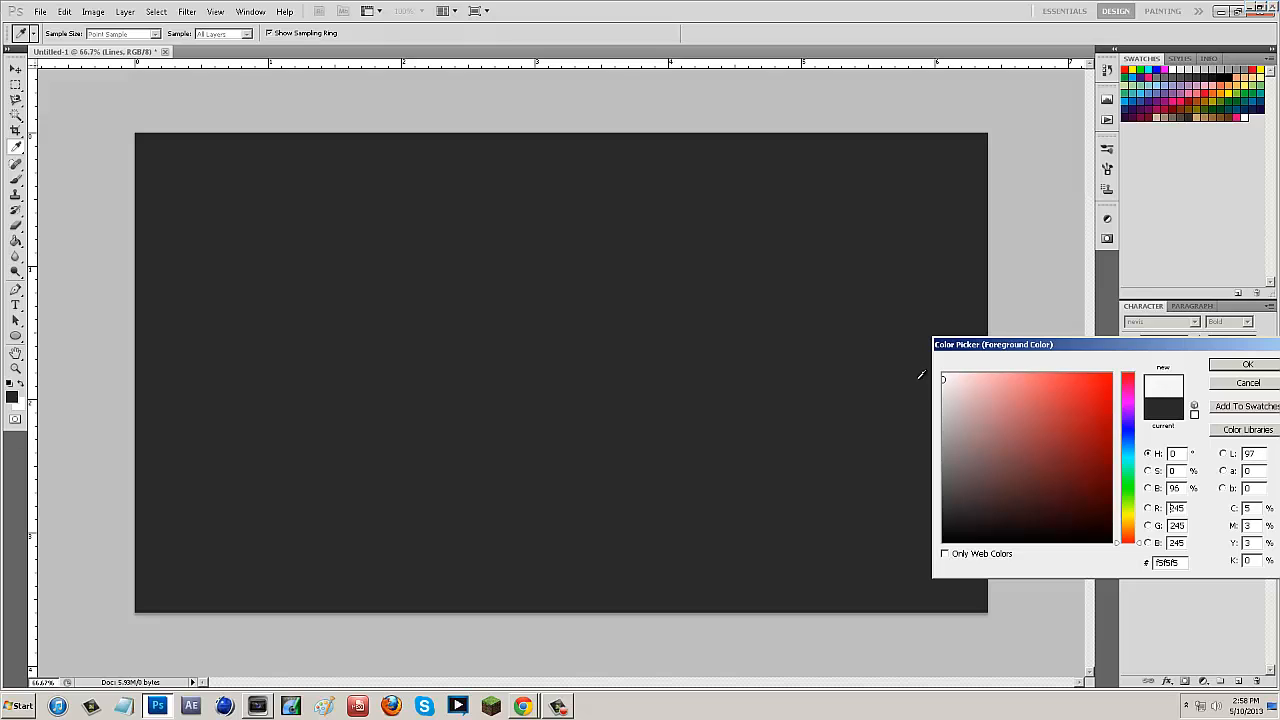
click(1248, 364)
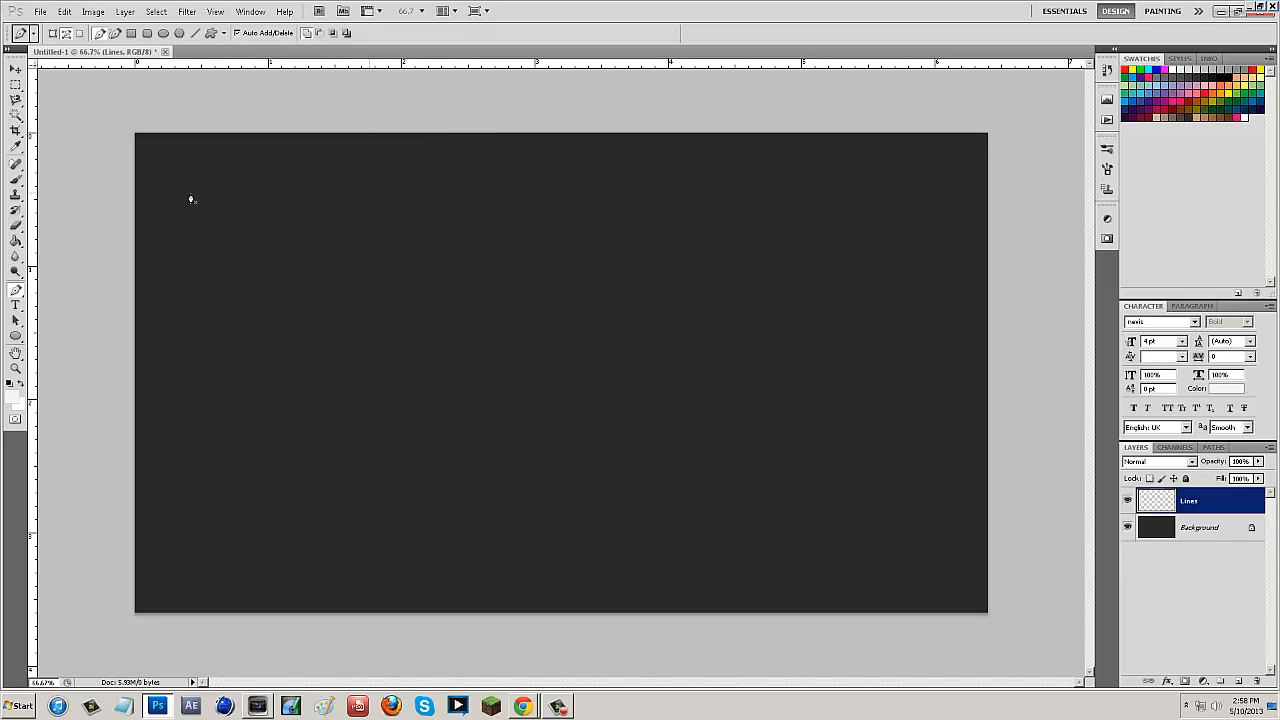
Stroke a white diagonal from above the canvas top to past its right edge, then delete the path.
click(633, 111)
click(1018, 457)
right_click(560, 274)
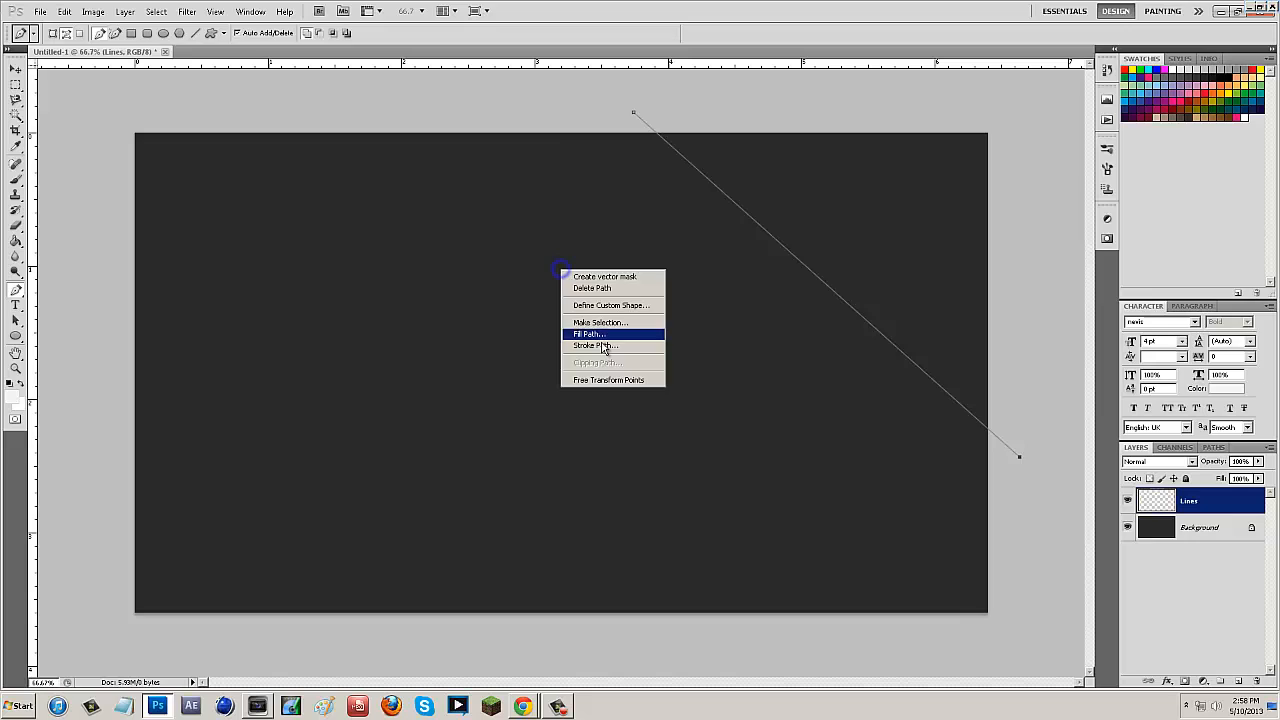
click(605, 345)
click(535, 173)
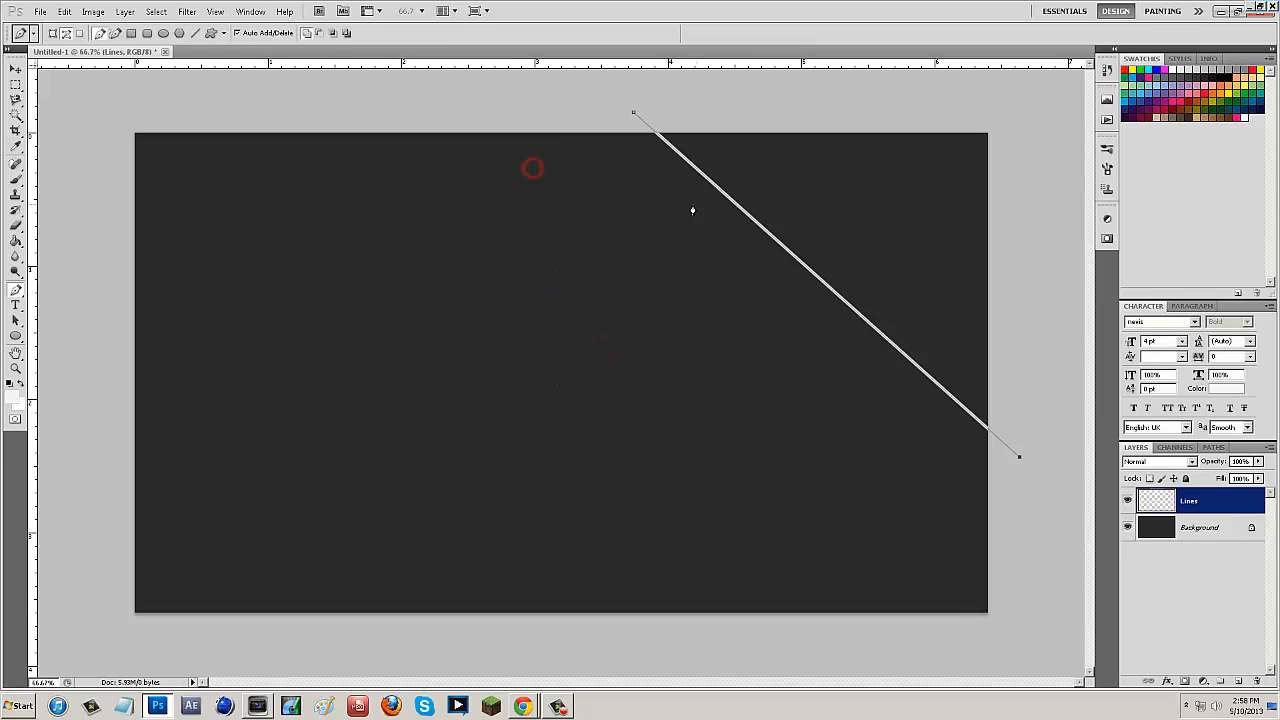
right_click(693, 205)
click(704, 220)
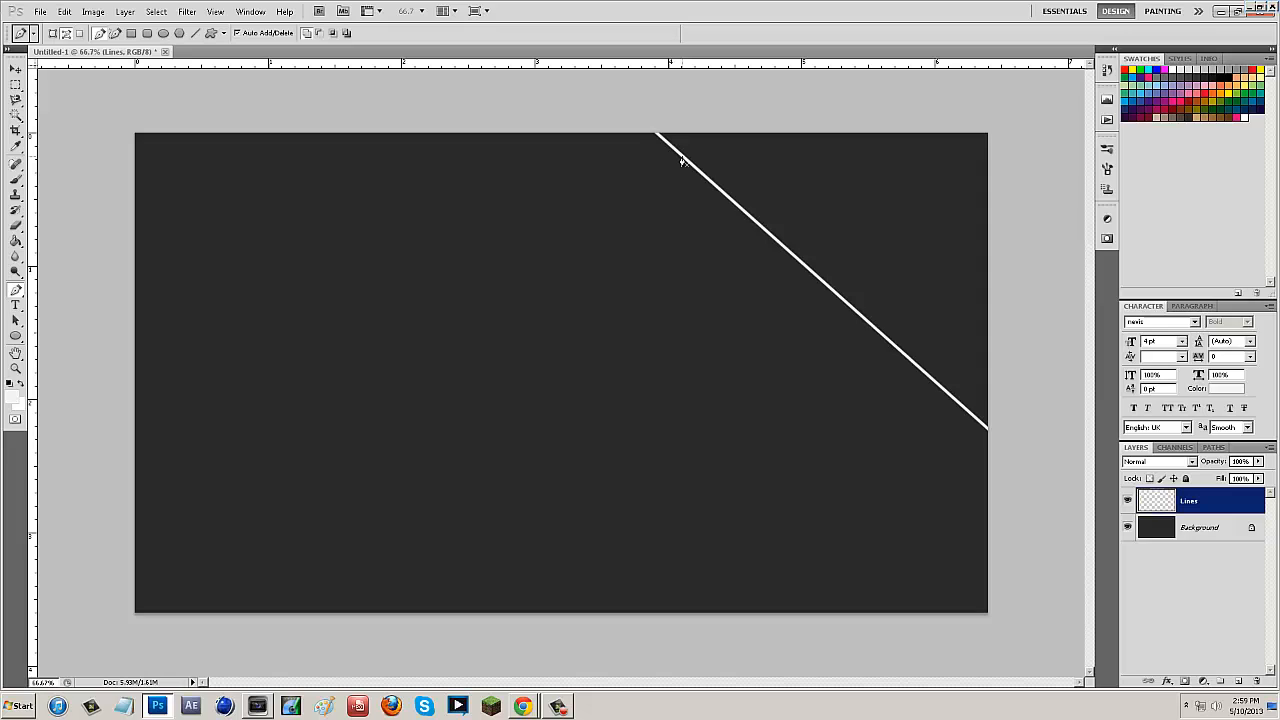
Stroke two white lines off the diagonal: one to the left edge, one down below the canvas.
key(alt)
click(680, 157)
click(105, 420)
right_click(578, 320)
click(628, 376)
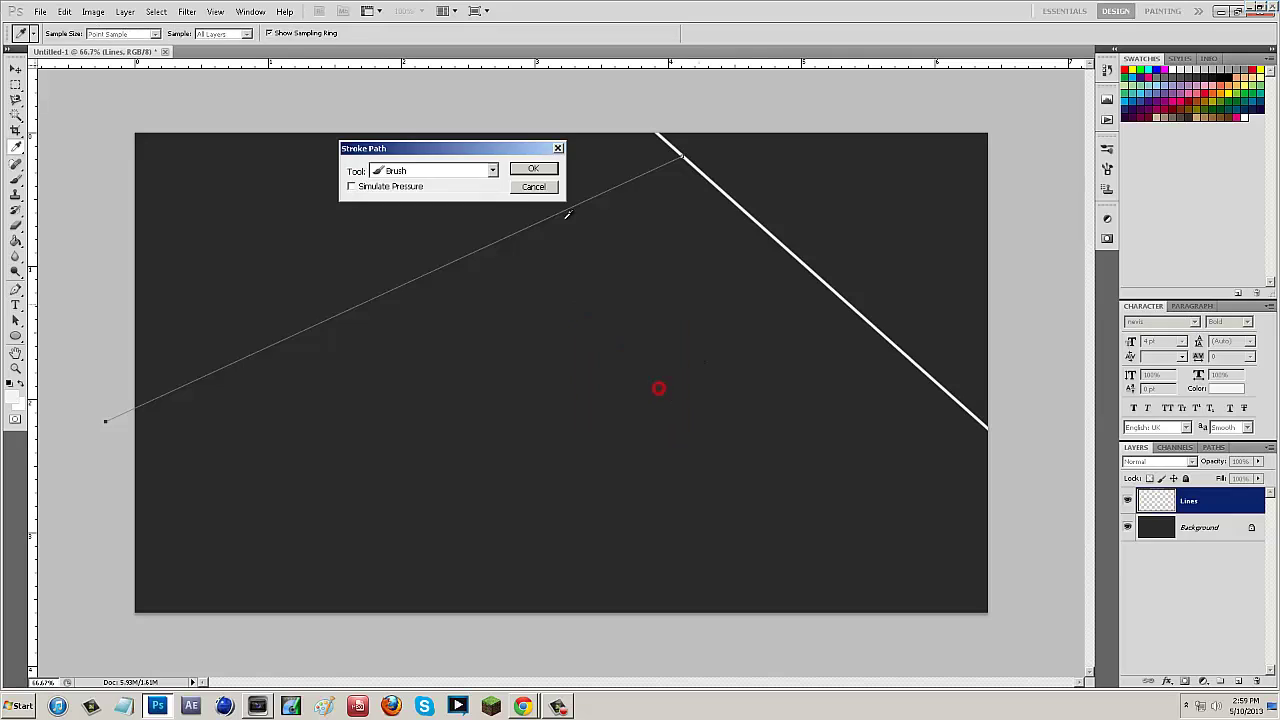
click(531, 166)
right_click(530, 172)
click(548, 186)
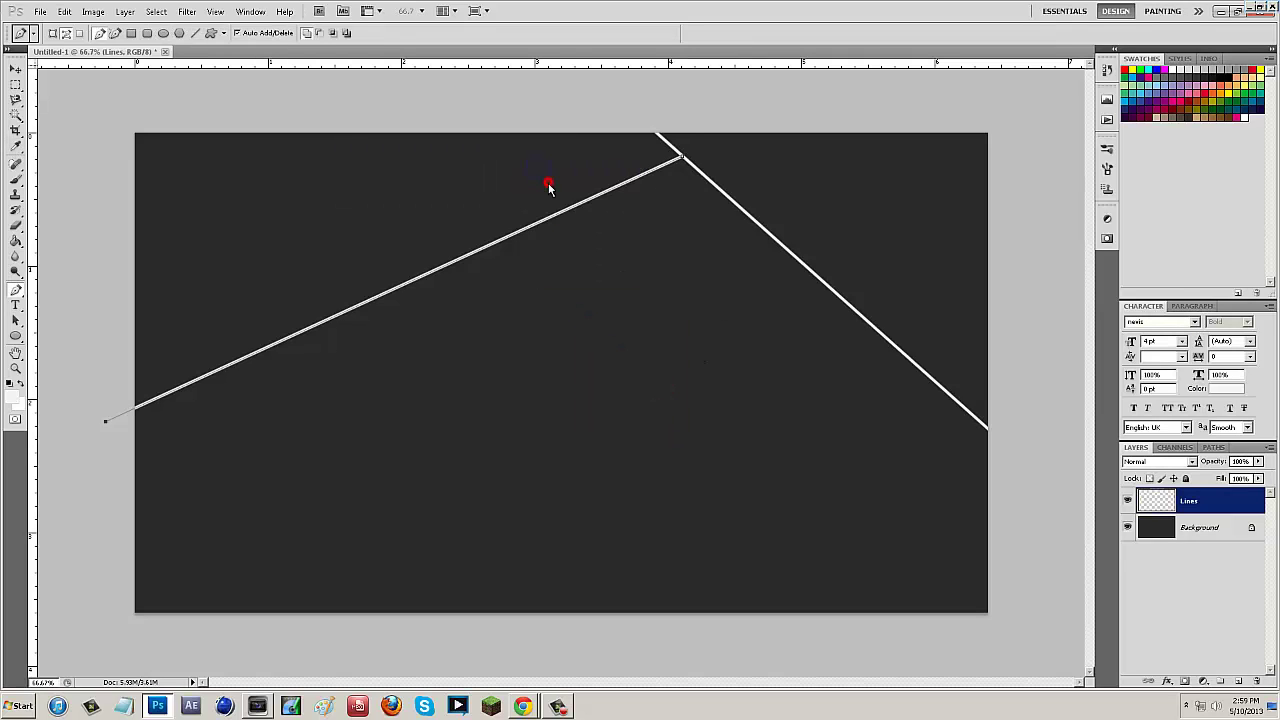
click(425, 276)
click(303, 643)
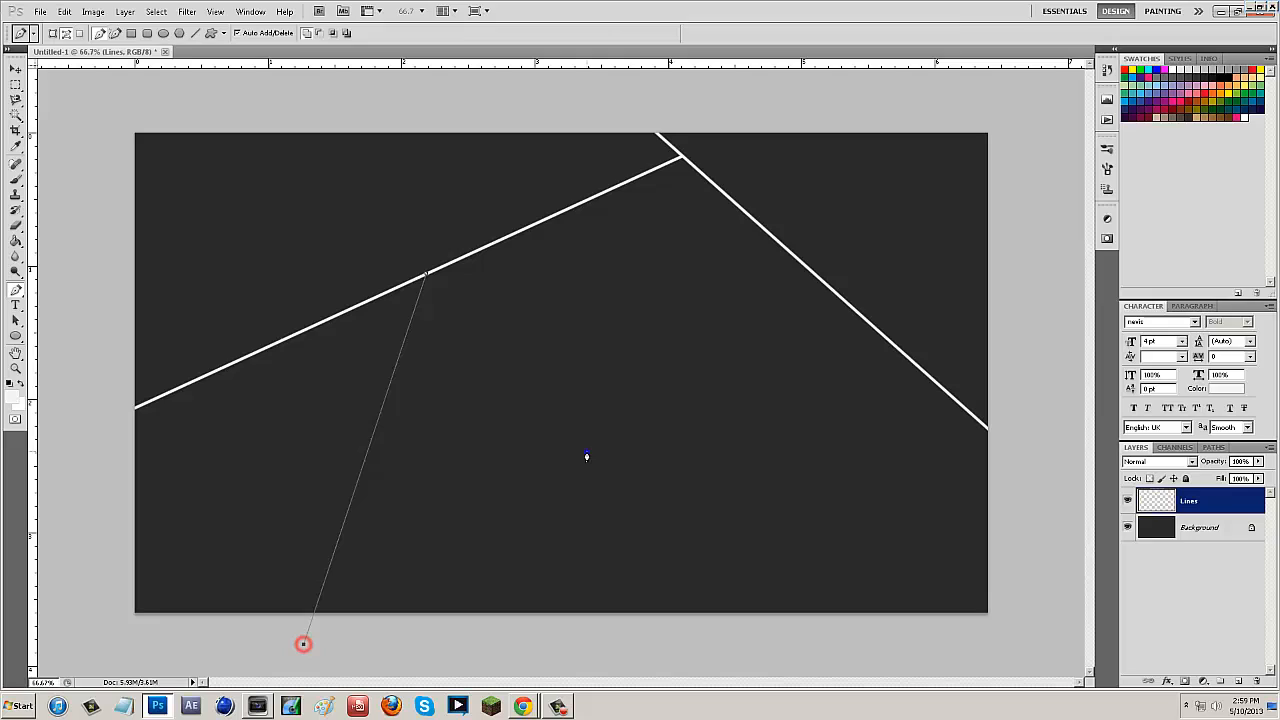
right_click(586, 453)
click(624, 529)
click(531, 166)
right_click(596, 186)
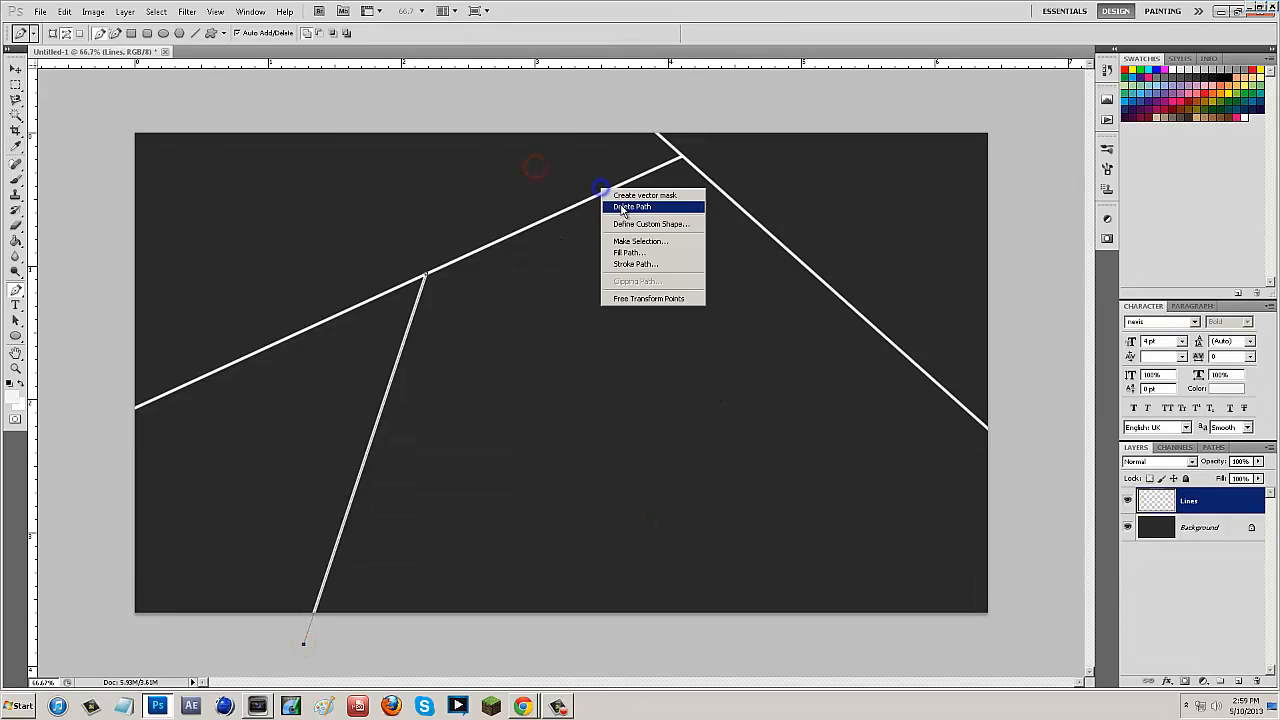
click(620, 204)
Stroke a line from the left slant to the right diagonal and one from the middle crossing downward.
click(391, 380)
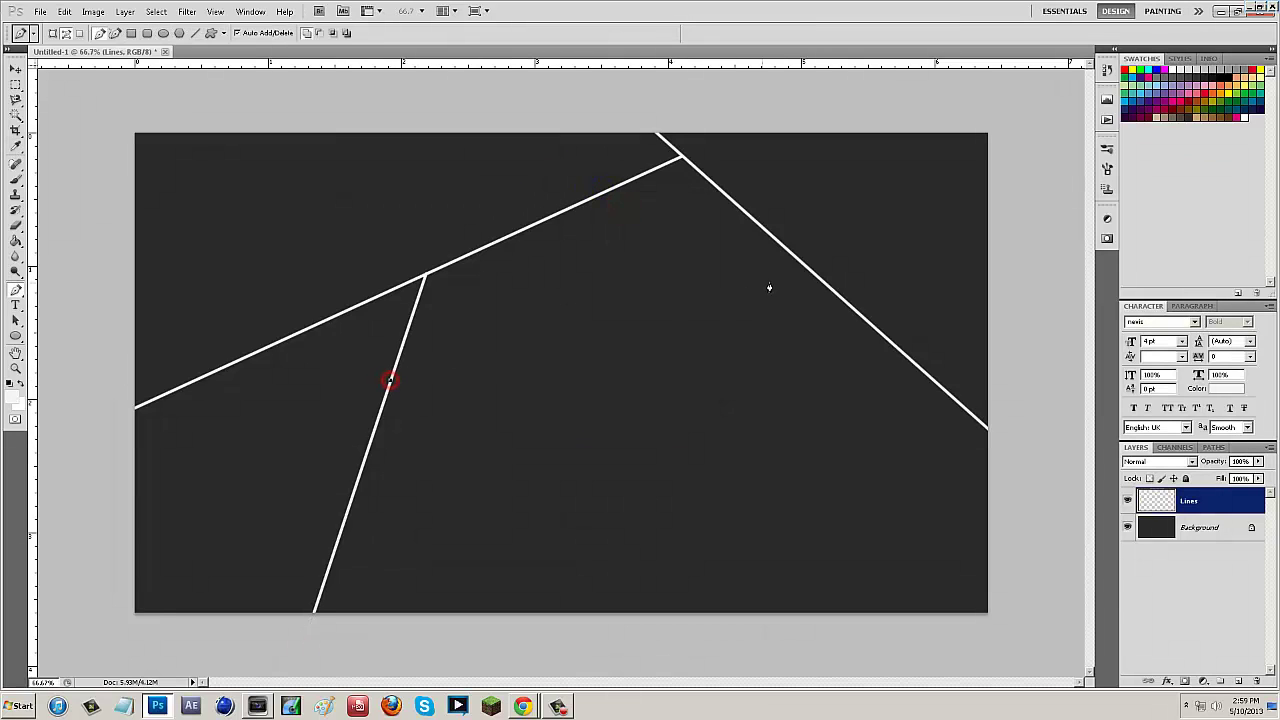
click(819, 280)
right_click(850, 350)
click(880, 445)
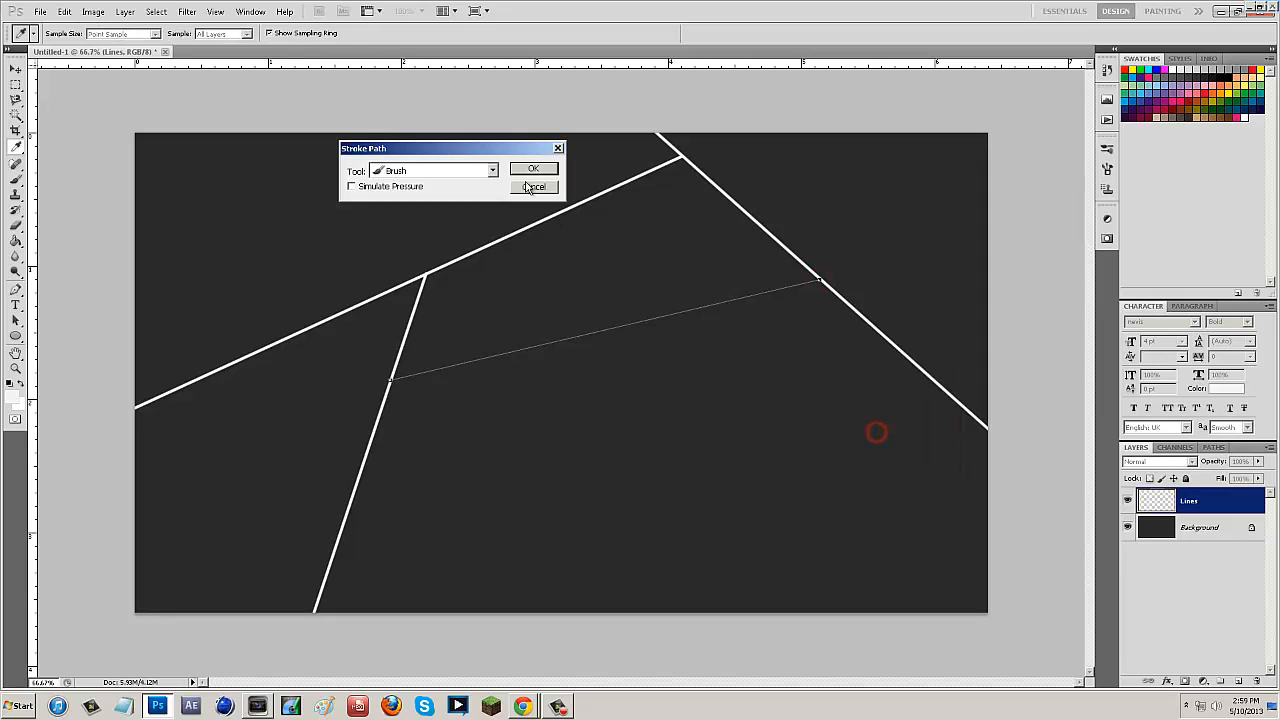
click(534, 170)
right_click(558, 182)
click(581, 194)
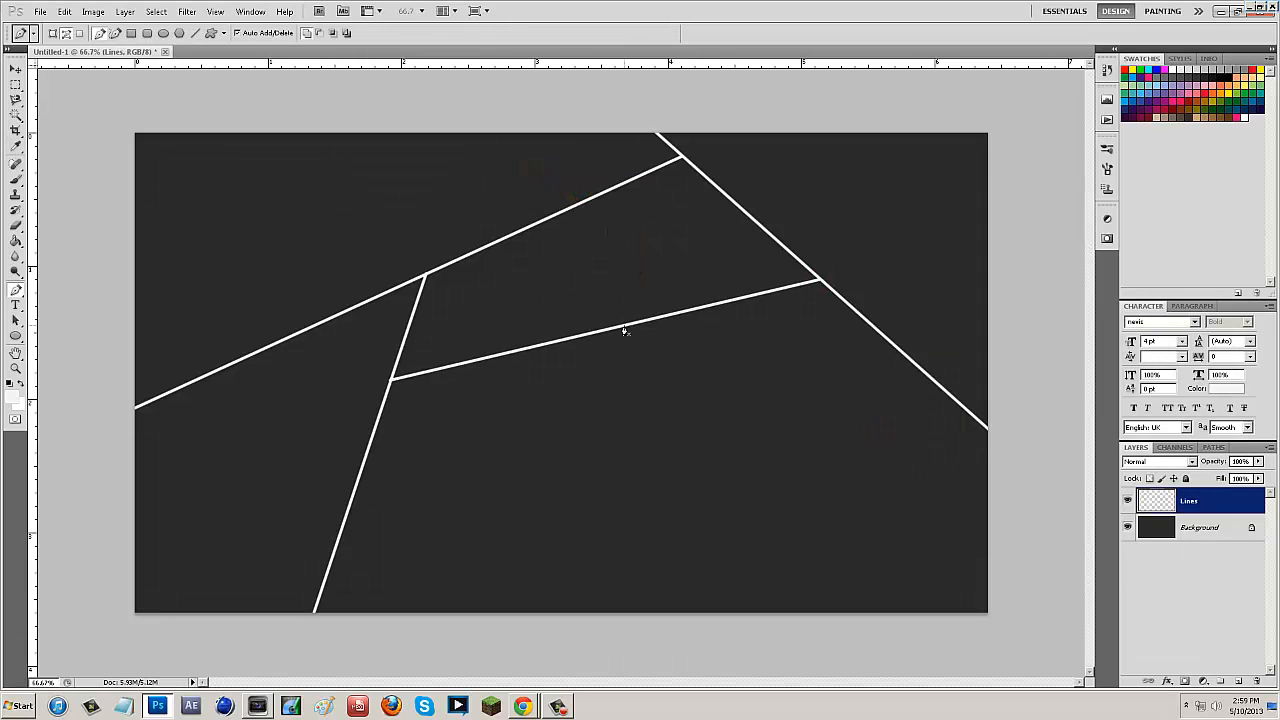
click(623, 325)
click(698, 642)
right_click(736, 425)
click(768, 500)
click(550, 167)
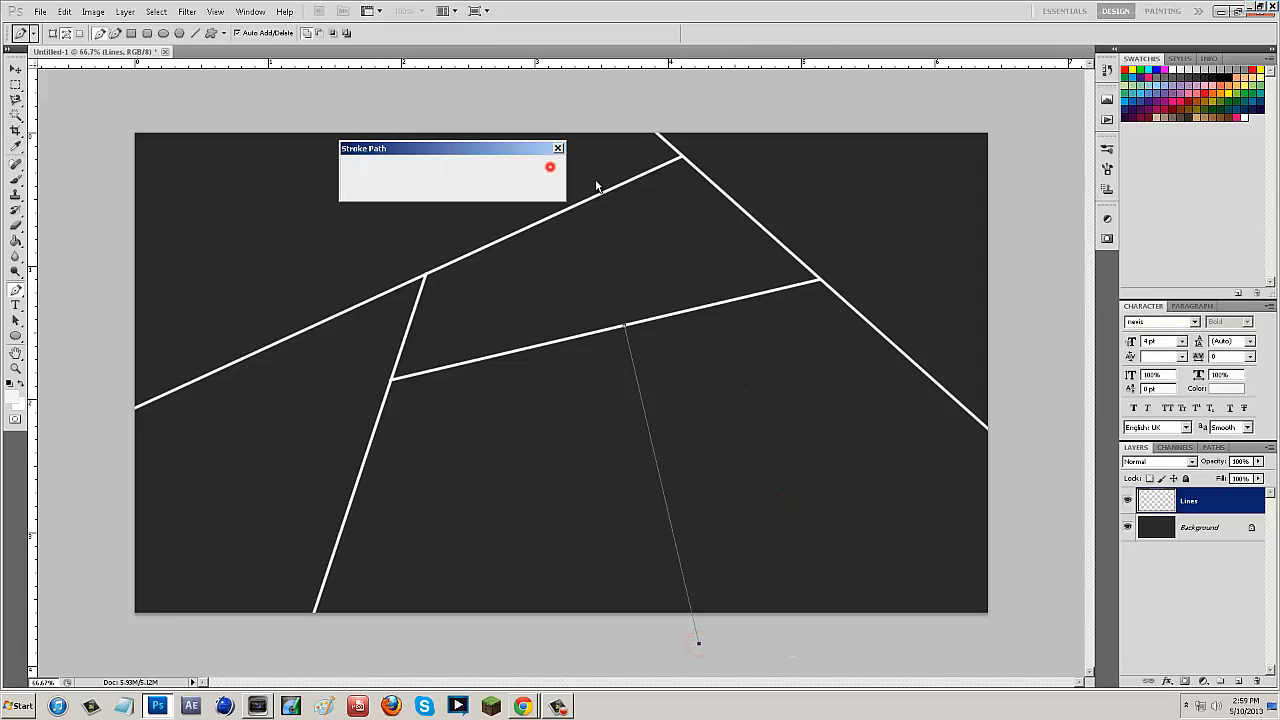
right_click(598, 182)
click(625, 199)
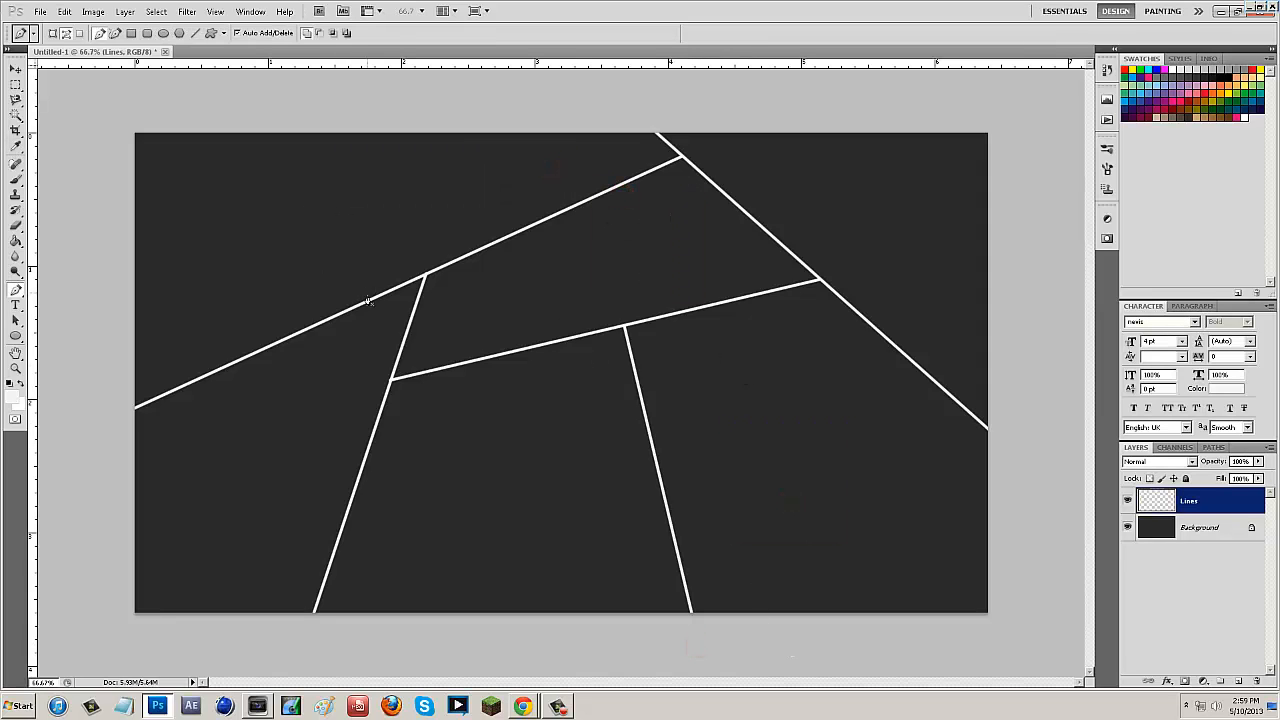
Stroke a line from the upper-left junction off the top-left and one across the lower-left panels.
click(423, 275)
click(101, 161)
right_click(407, 115)
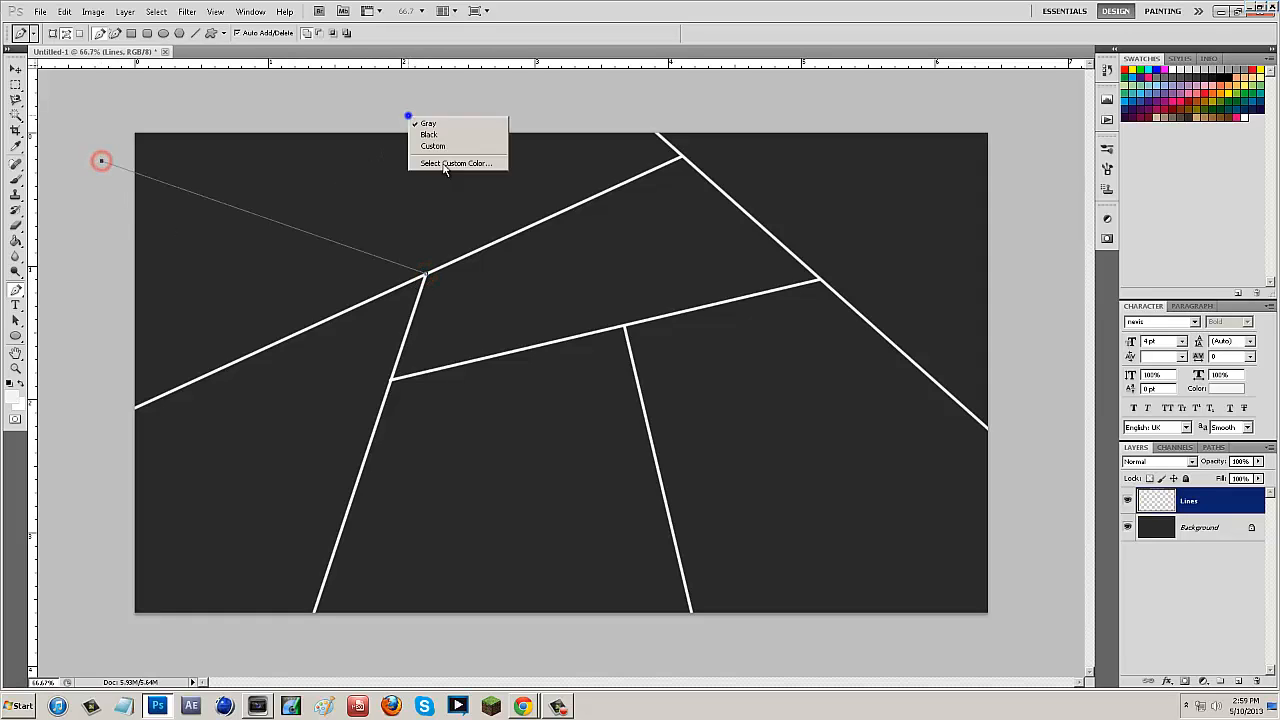
right_click(460, 222)
click(490, 296)
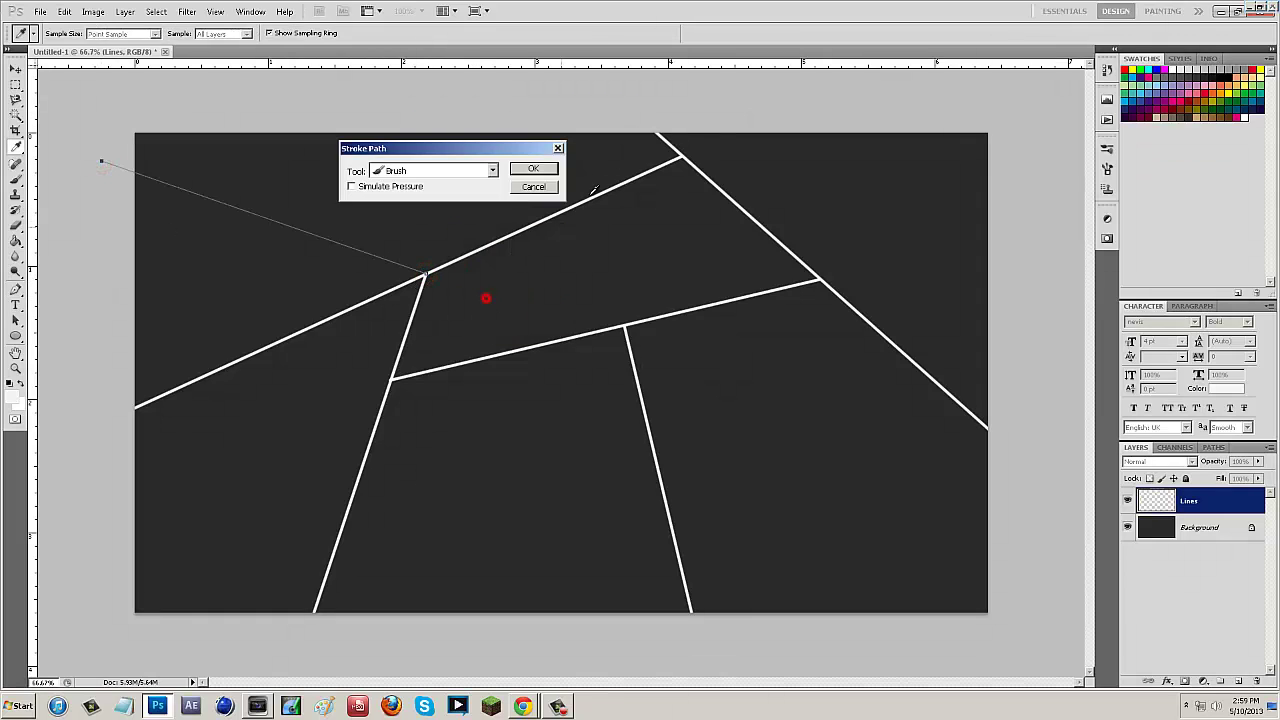
click(531, 163)
right_click(541, 162)
click(582, 183)
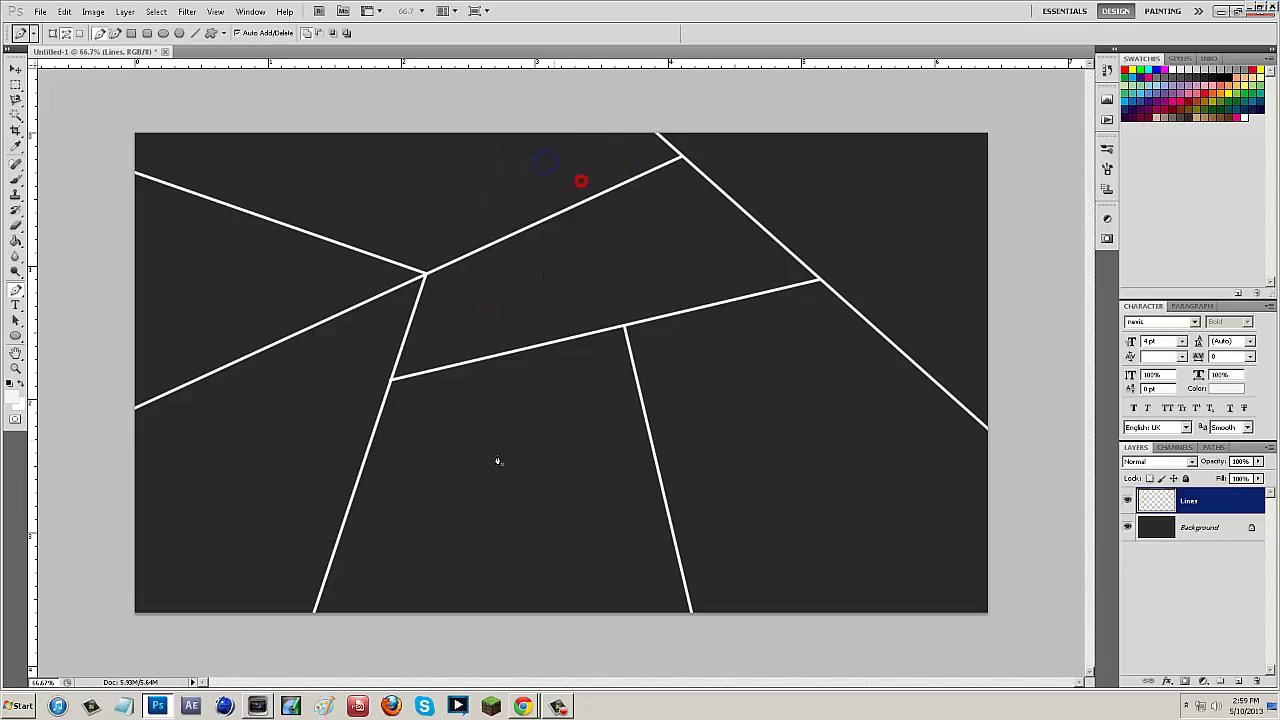
click(325, 577)
click(650, 444)
right_click(681, 418)
click(733, 497)
click(555, 180)
right_click(565, 180)
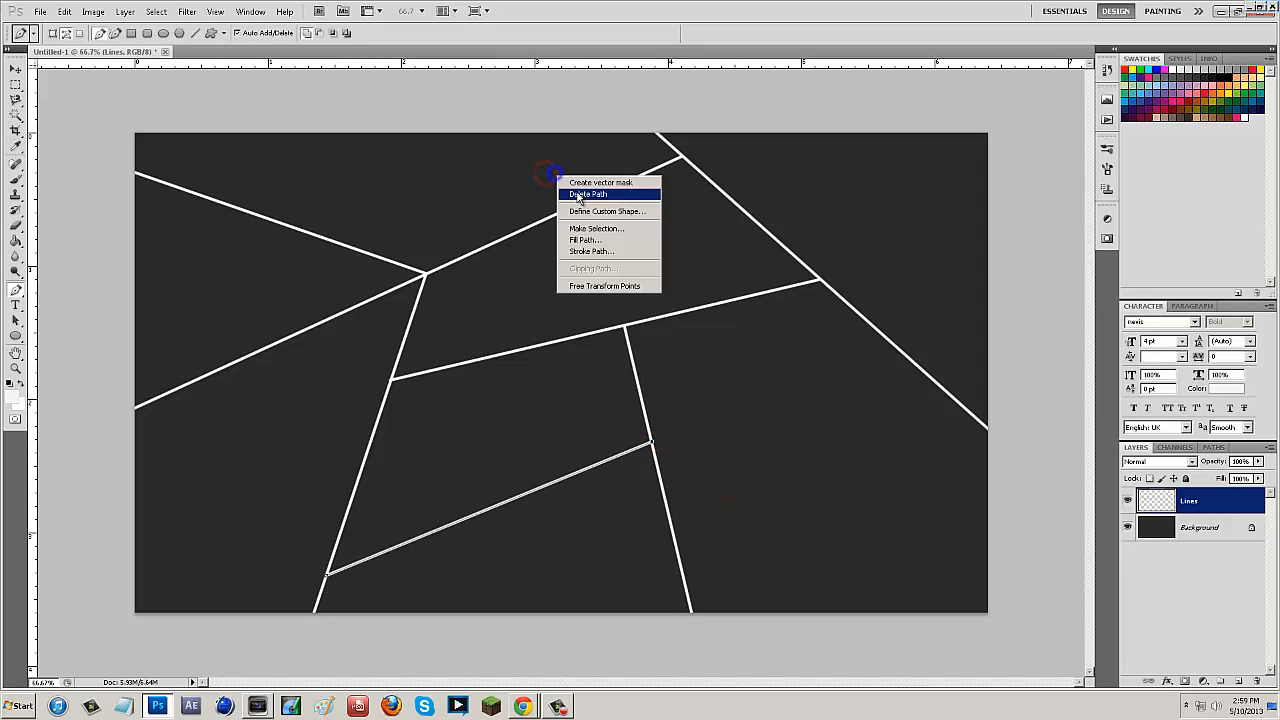
click(578, 190)
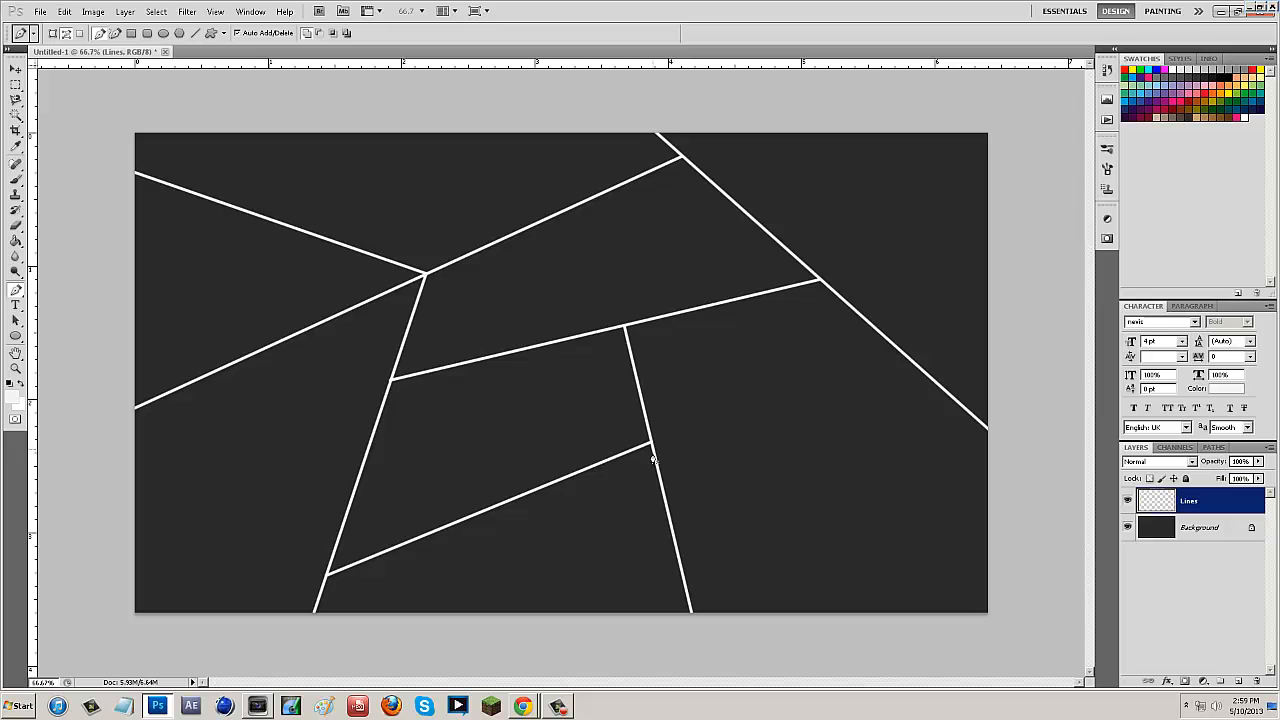
Redo and stroke the final line from the lower vertical to the right edge, leaving the Lines layer active.
click(660, 478)
click(1008, 420)
right_click(850, 408)
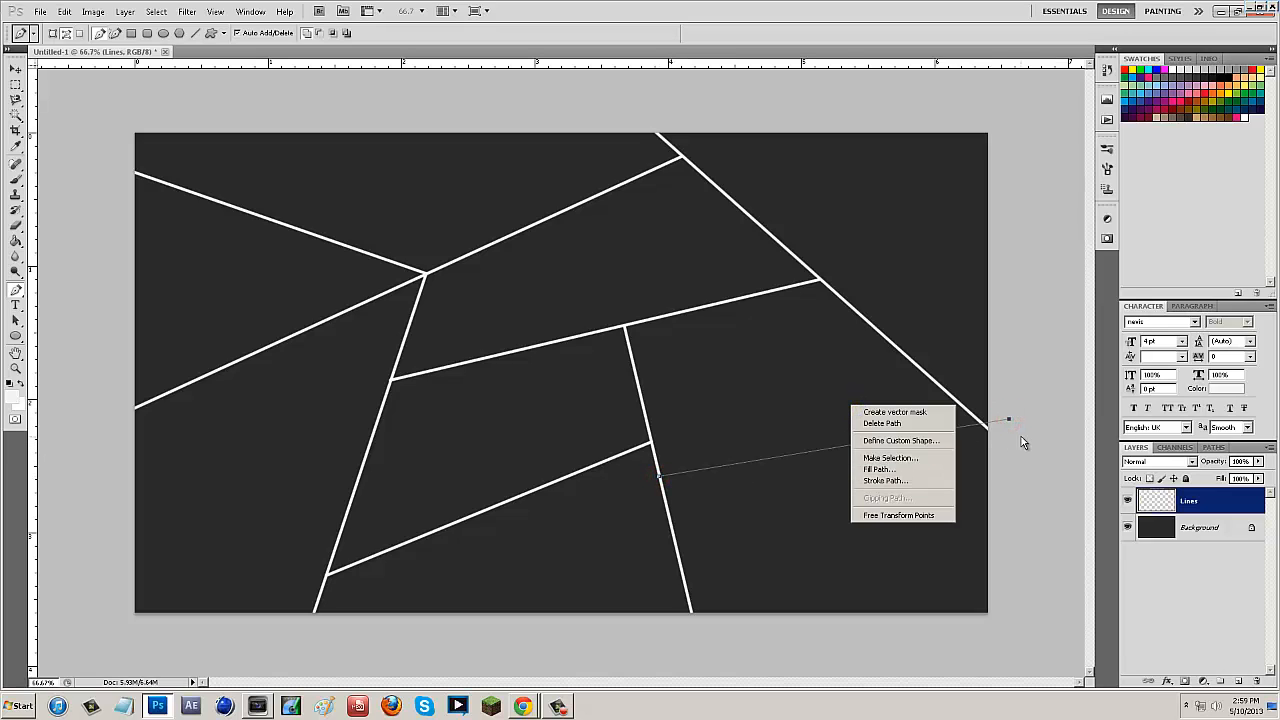
click(960, 400)
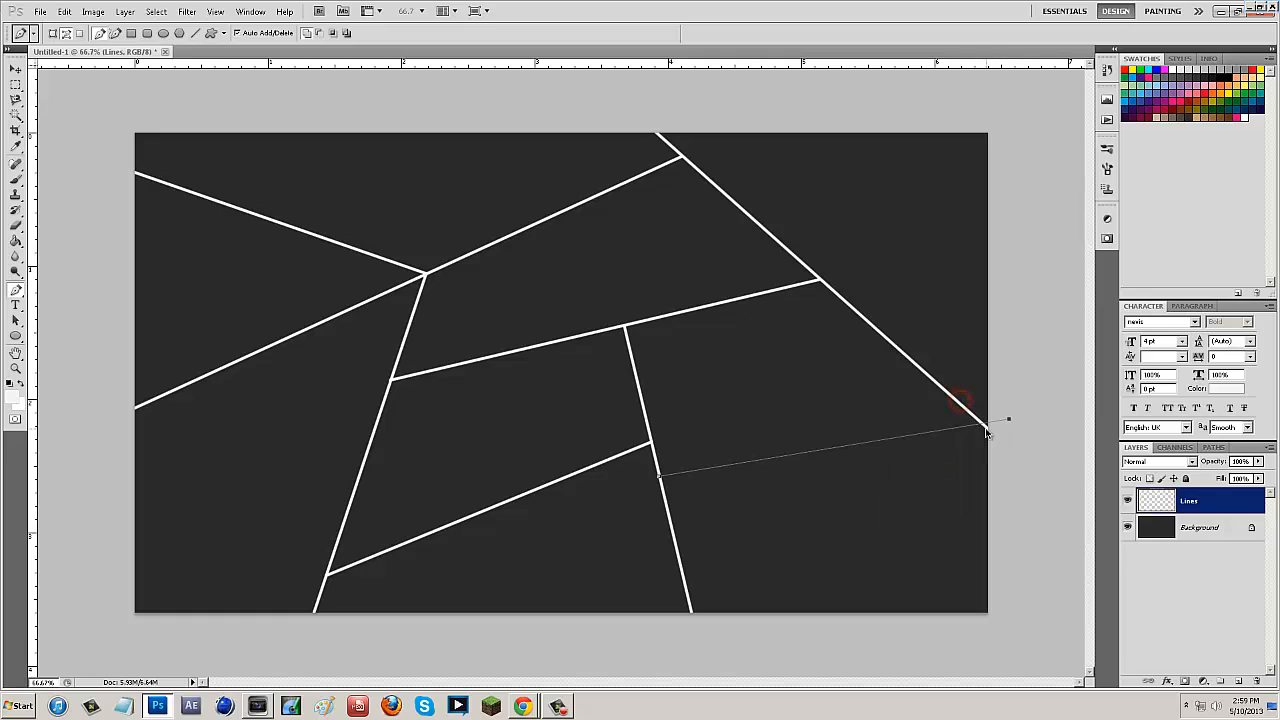
key(Delete)
click(988, 432)
right_click(840, 440)
click(855, 444)
click(533, 168)
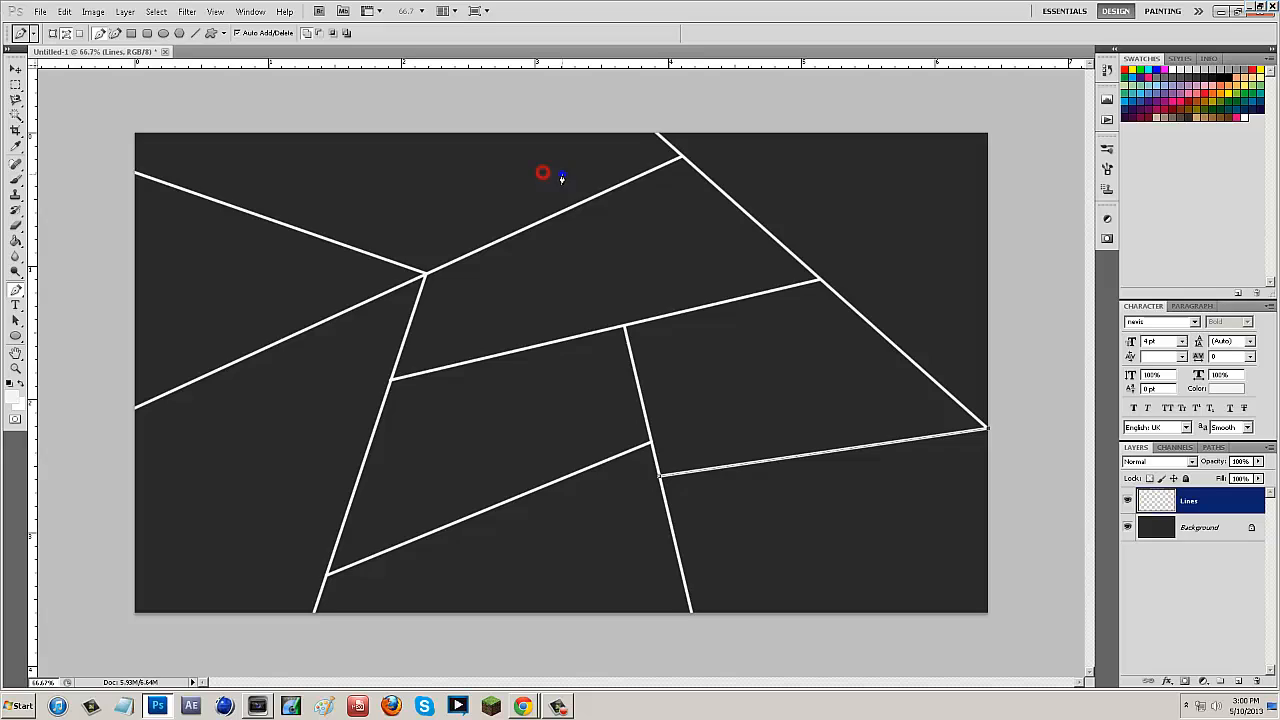
right_click(560, 172)
click(590, 195)
click(1184, 497)
Apply a Drop Shadow layer style with adjusted spread and size to the Lines layer.
right_click(1192, 507)
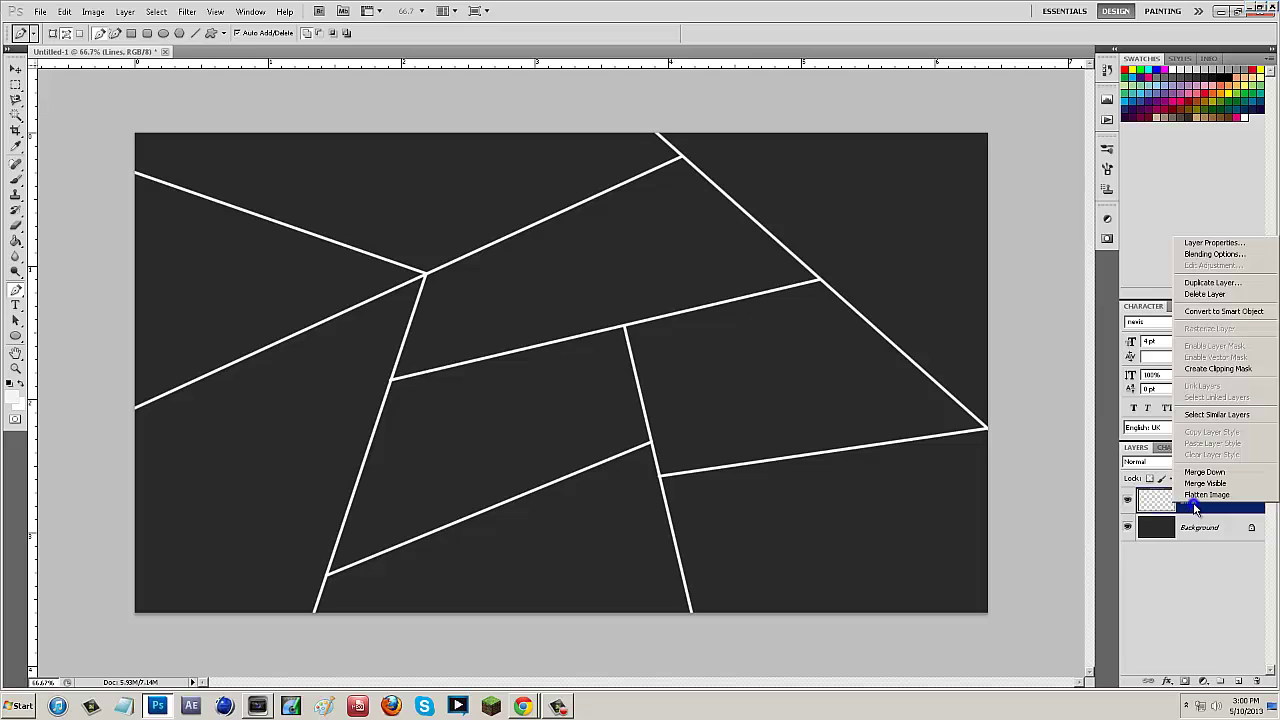
click(1210, 250)
click(845, 149)
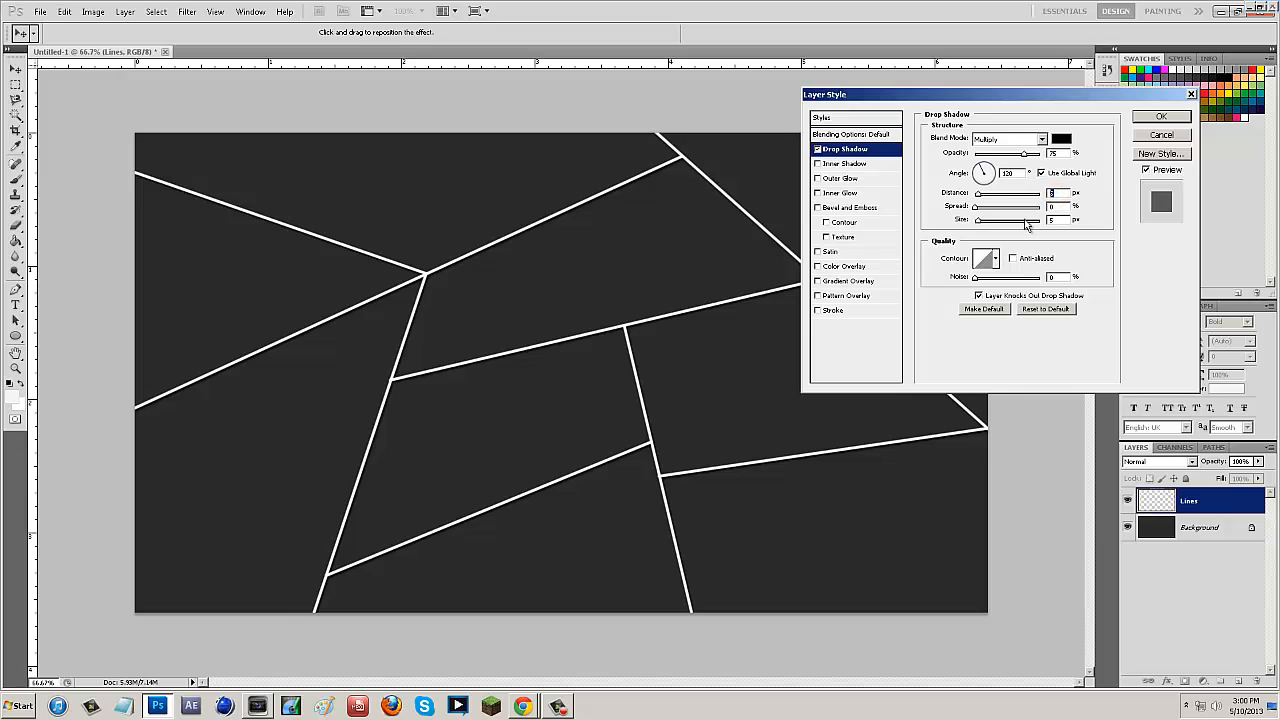
click(1057, 206)
text(1)
double_click(1055, 220)
text(20)
click(1161, 117)
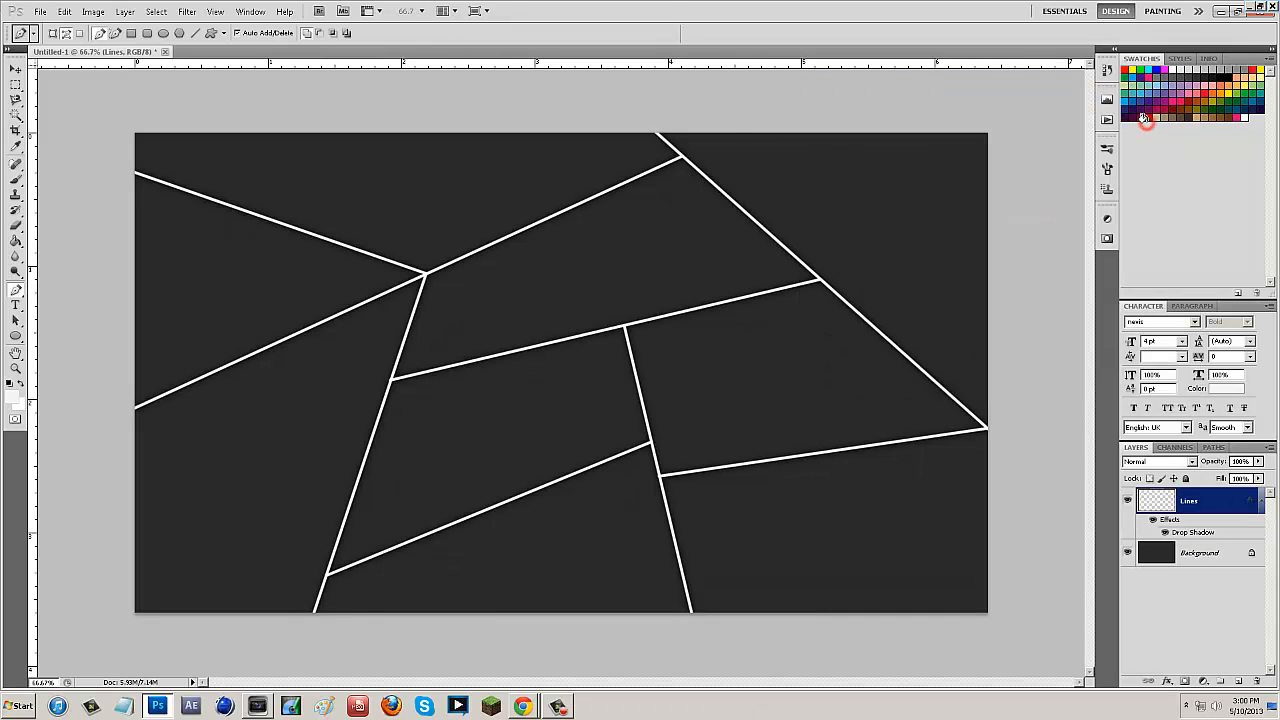
click(1213, 552)
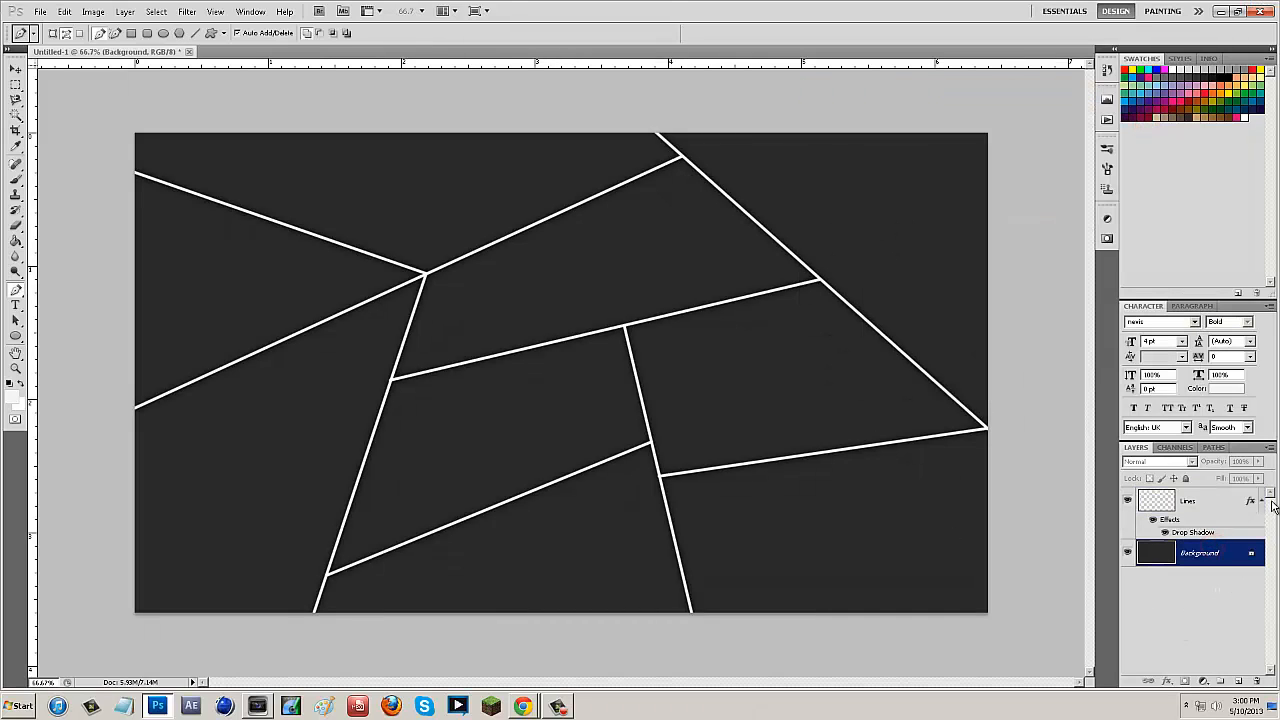
From the photo folder, select the first three images and drag them into the Photoshop document.
click(1221, 11)
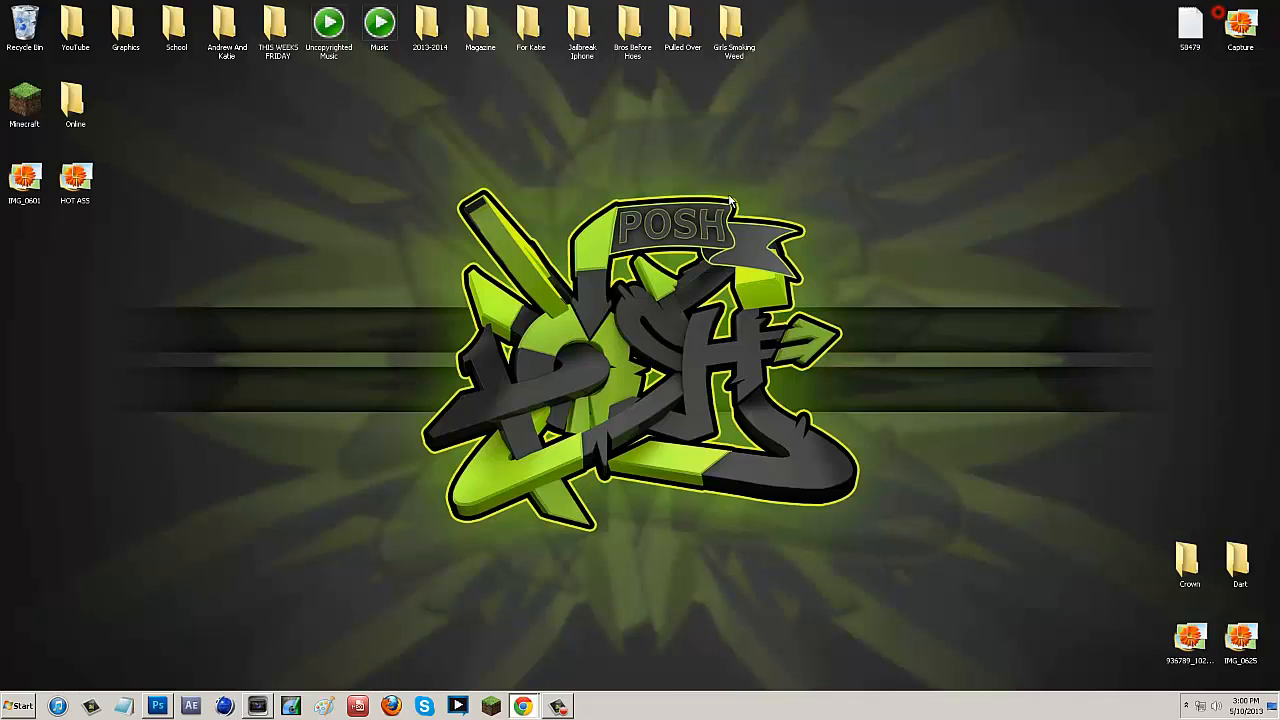
double_click(727, 32)
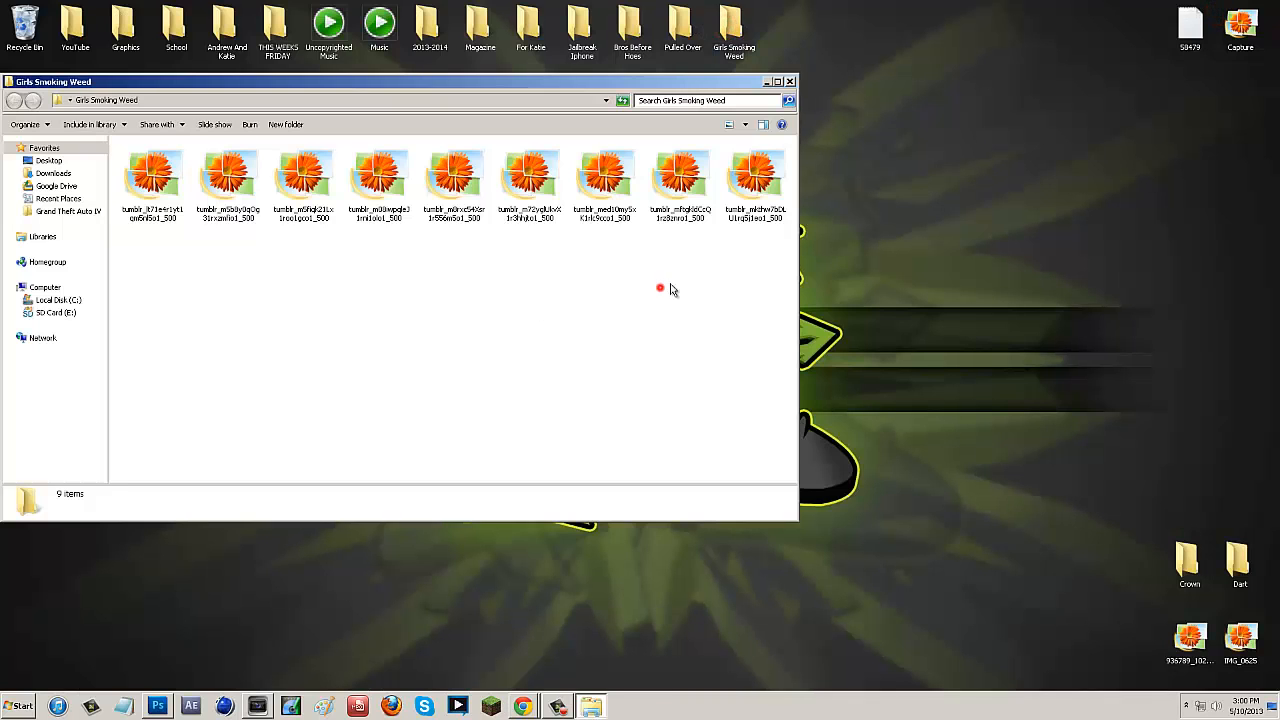
drag(772, 263, 215, 243)
click(260, 270)
drag(330, 290, 115, 150)
click(158, 707)
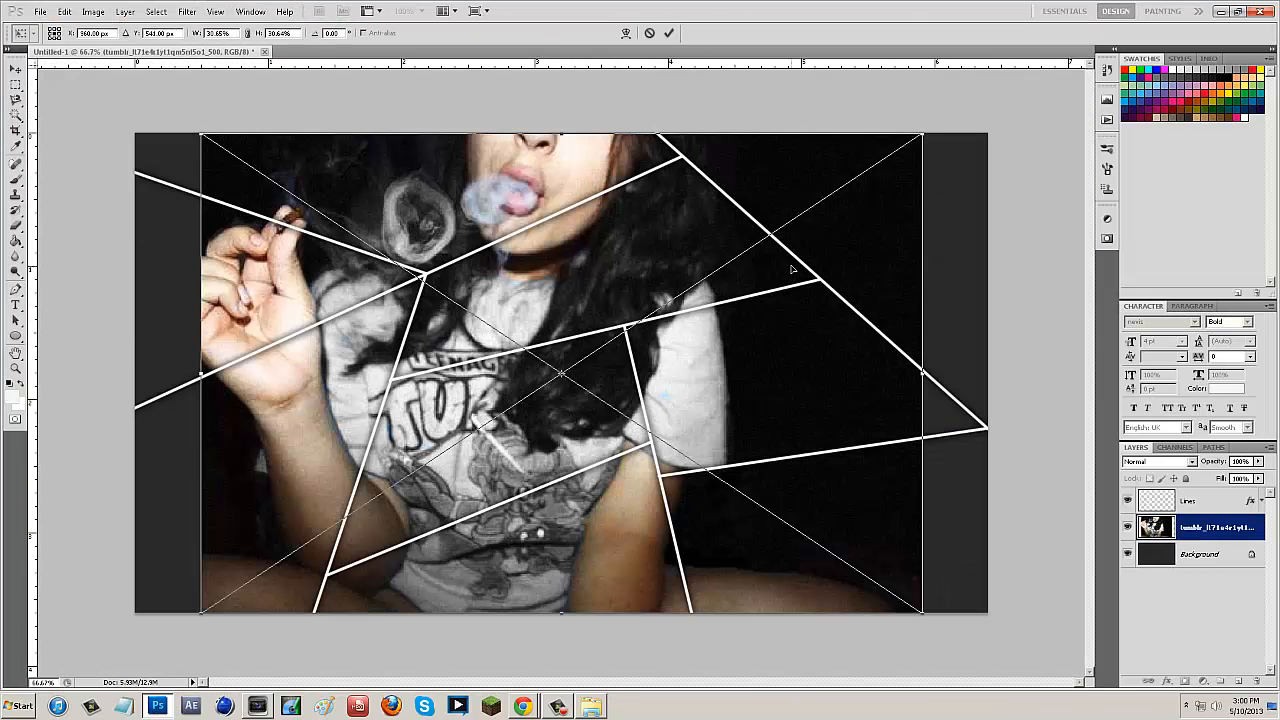
Commit the placed photos and rasterize the three photo layers.
key(Return)
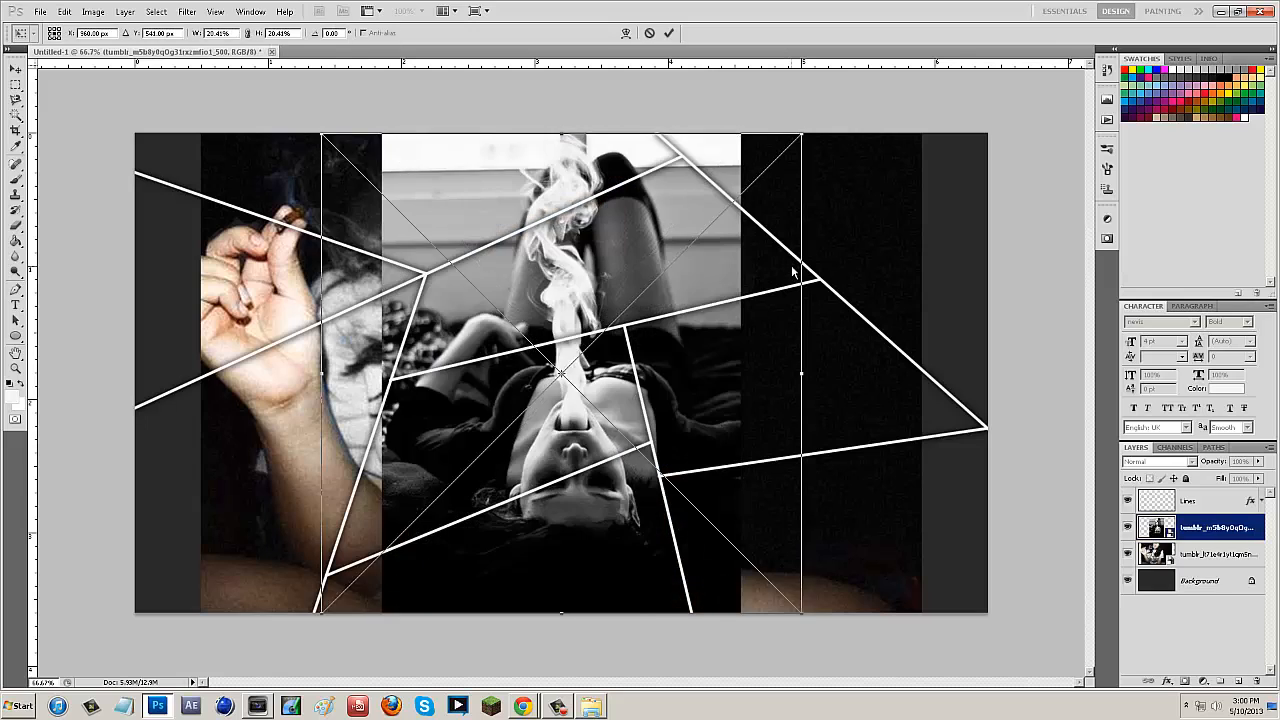
key(Return)
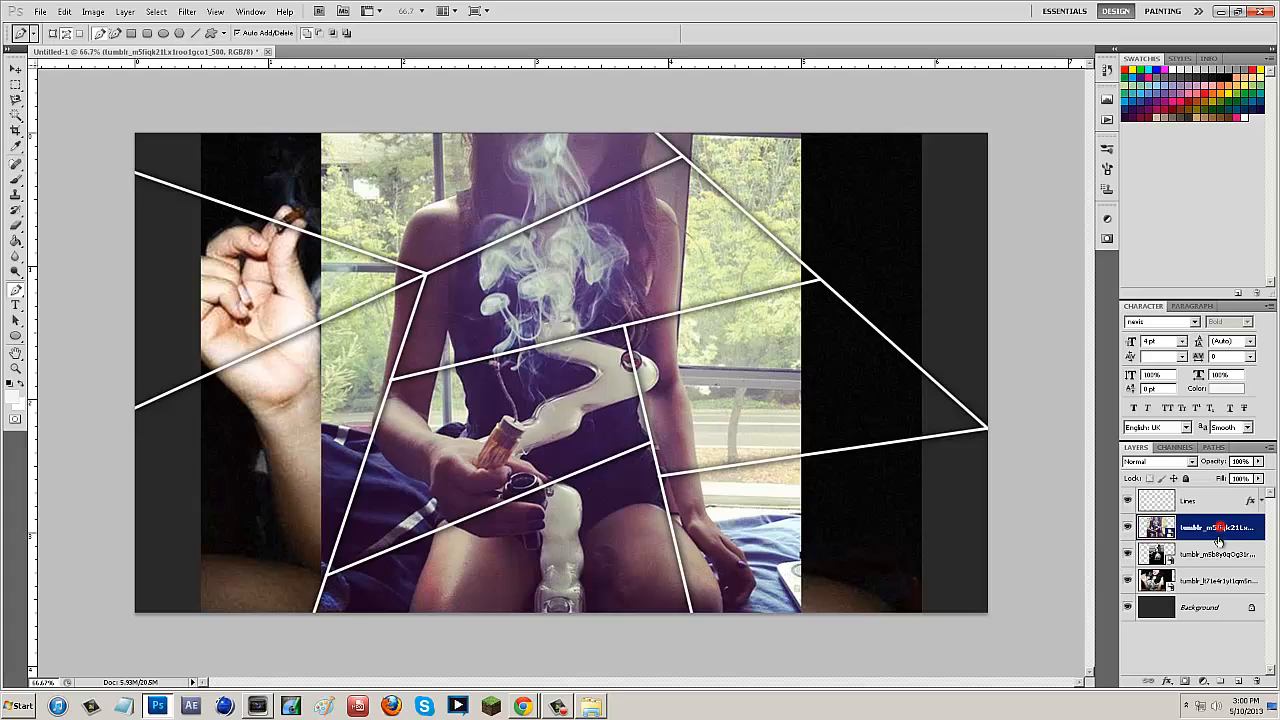
shift+click(1203, 581)
right_click(1203, 567)
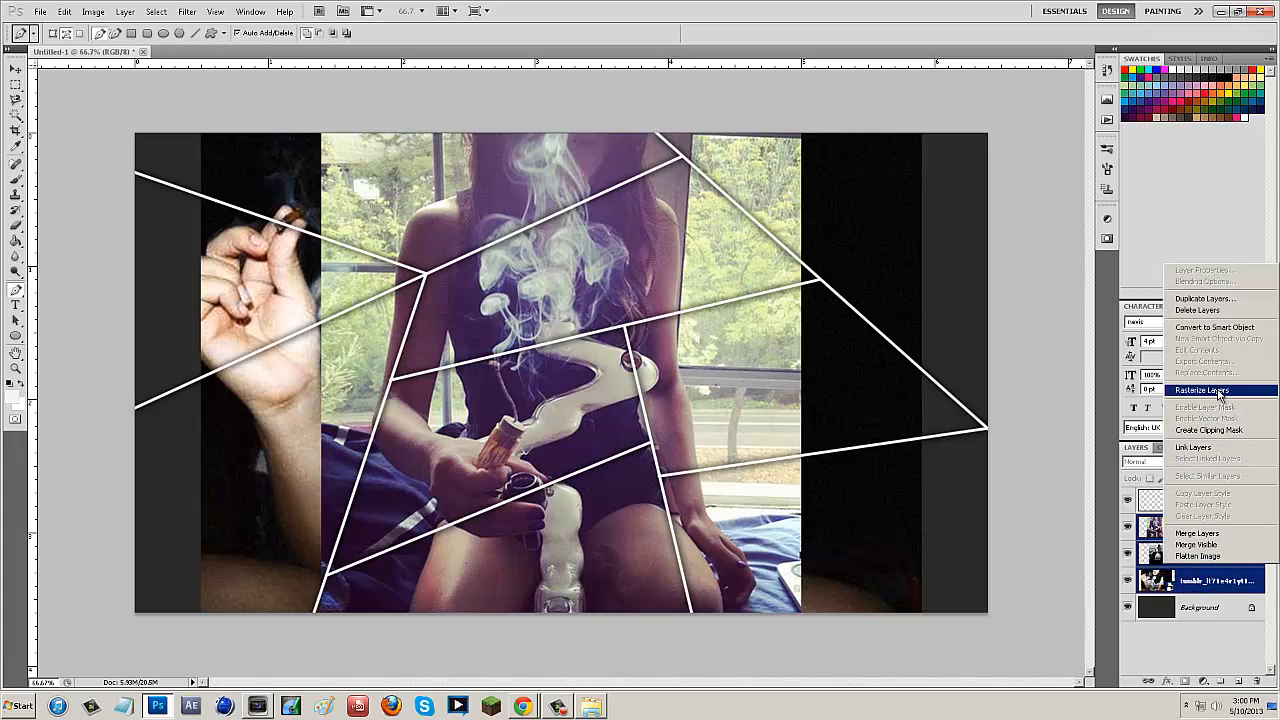
click(1215, 395)
Hide the top two photo layers so only one photo shows, with the Move tool ready.
click(1210, 612)
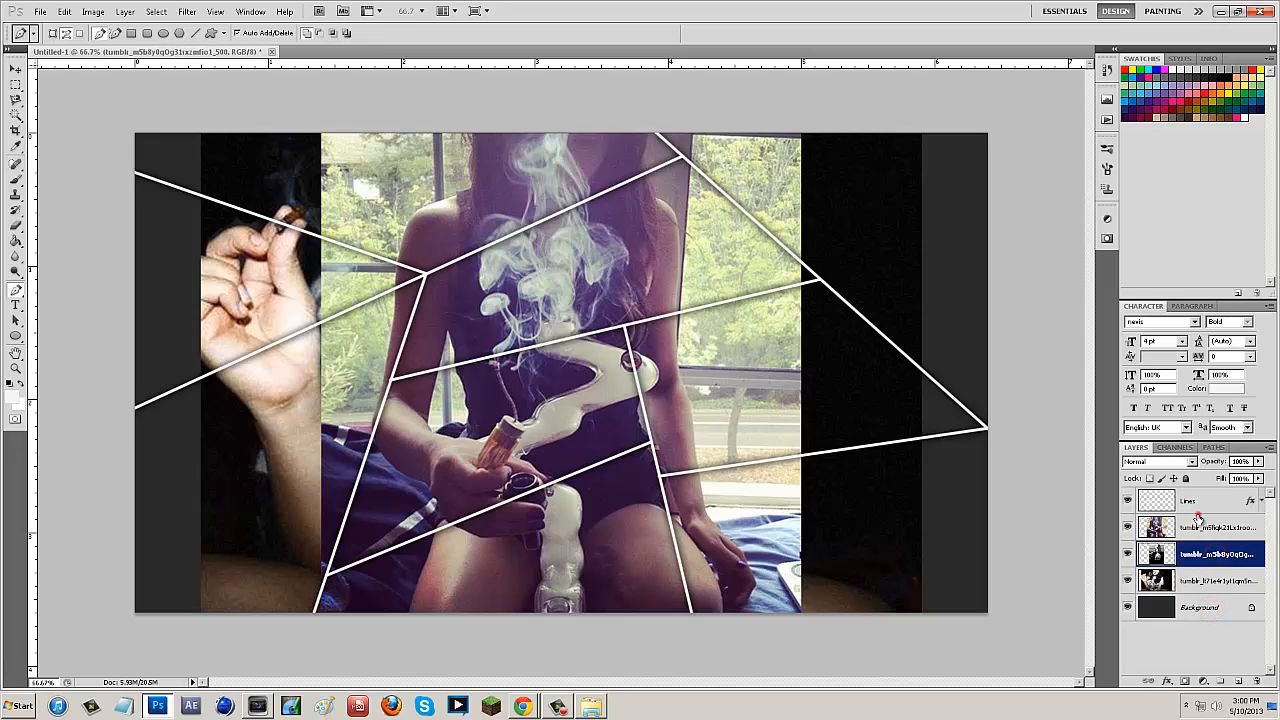
click(1200, 527)
click(1128, 527)
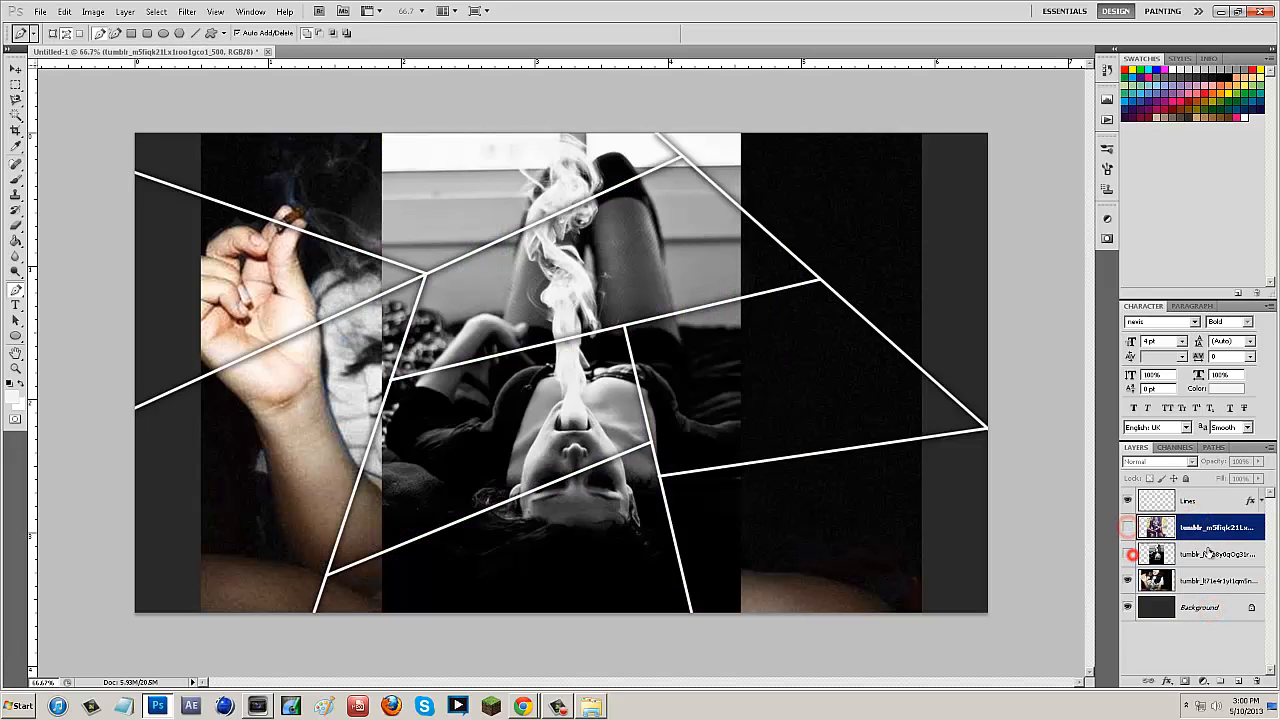
click(1128, 554)
click(1220, 554)
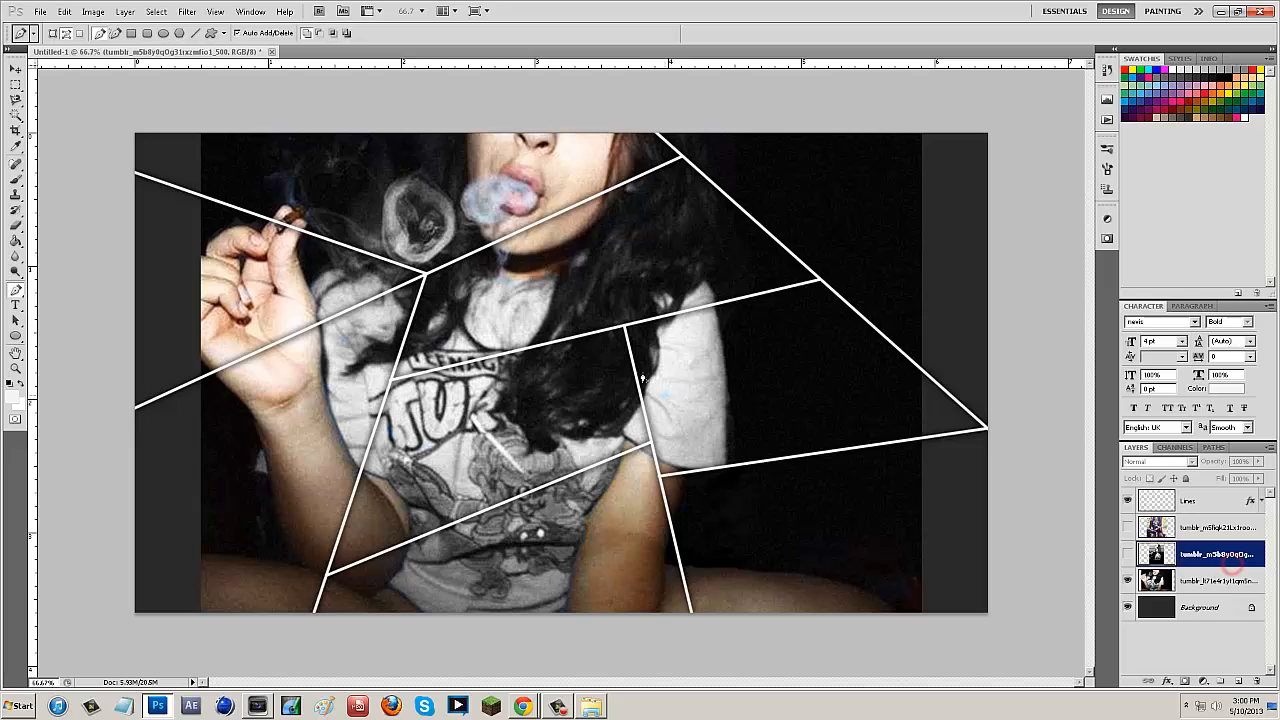
click(16, 70)
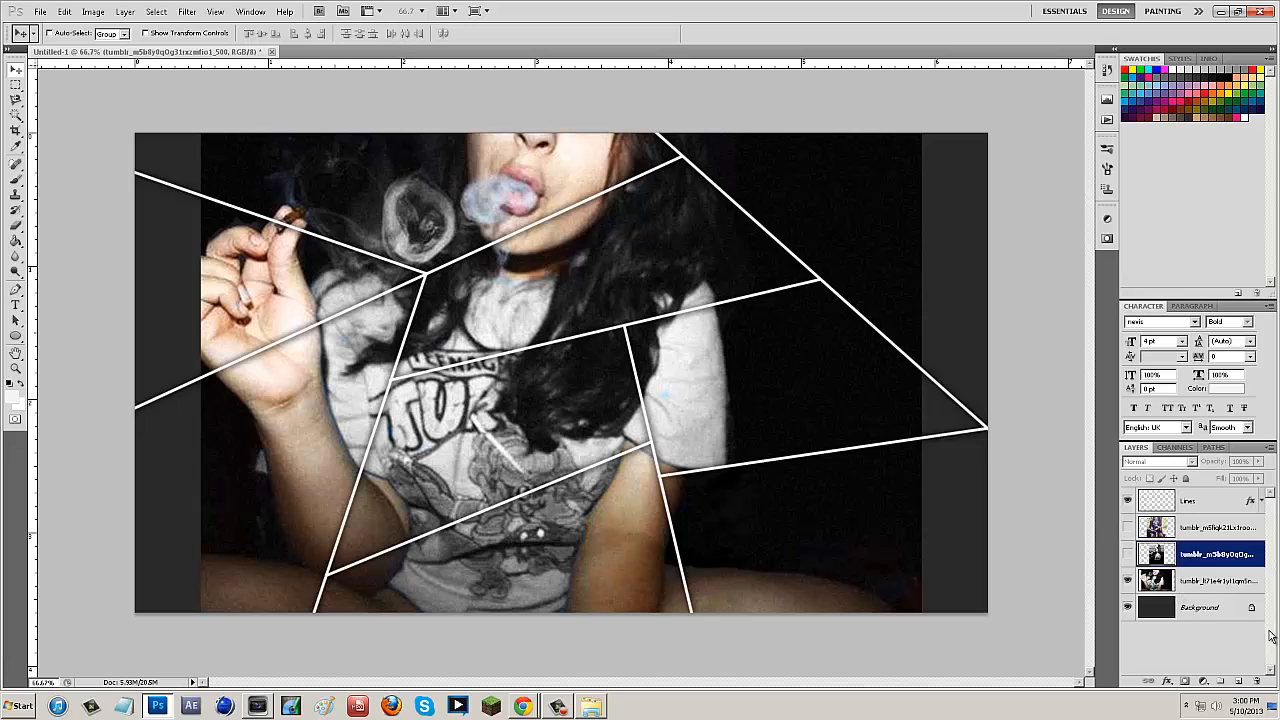
Free-transform the bottom photo to about 52% and move it over the right-side panels.
click(1231, 580)
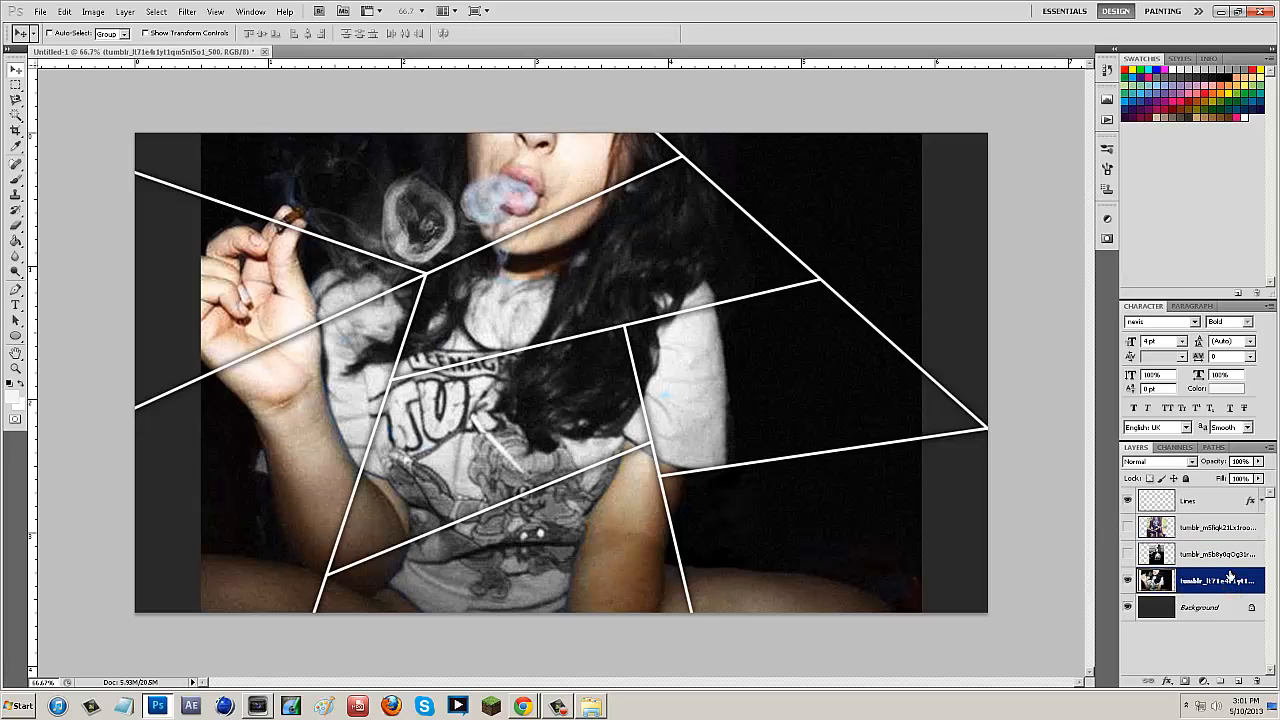
key(ctrl+t)
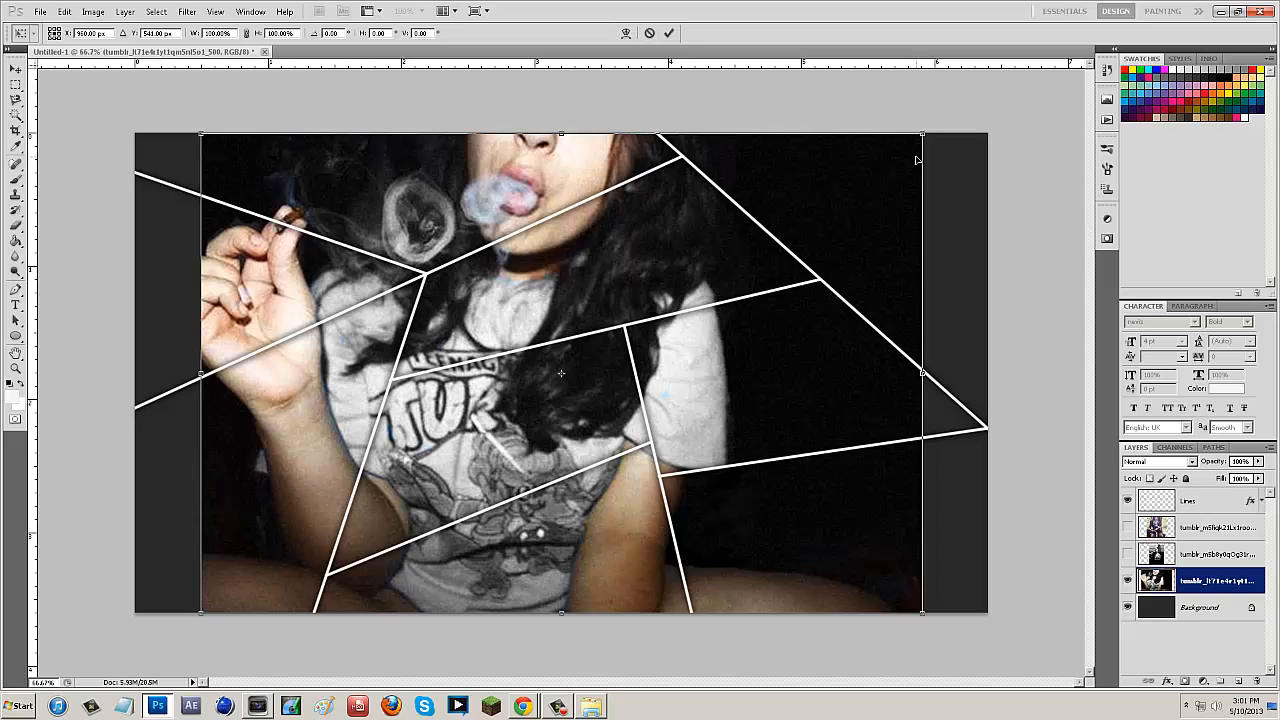
drag(922, 135, 575, 368)
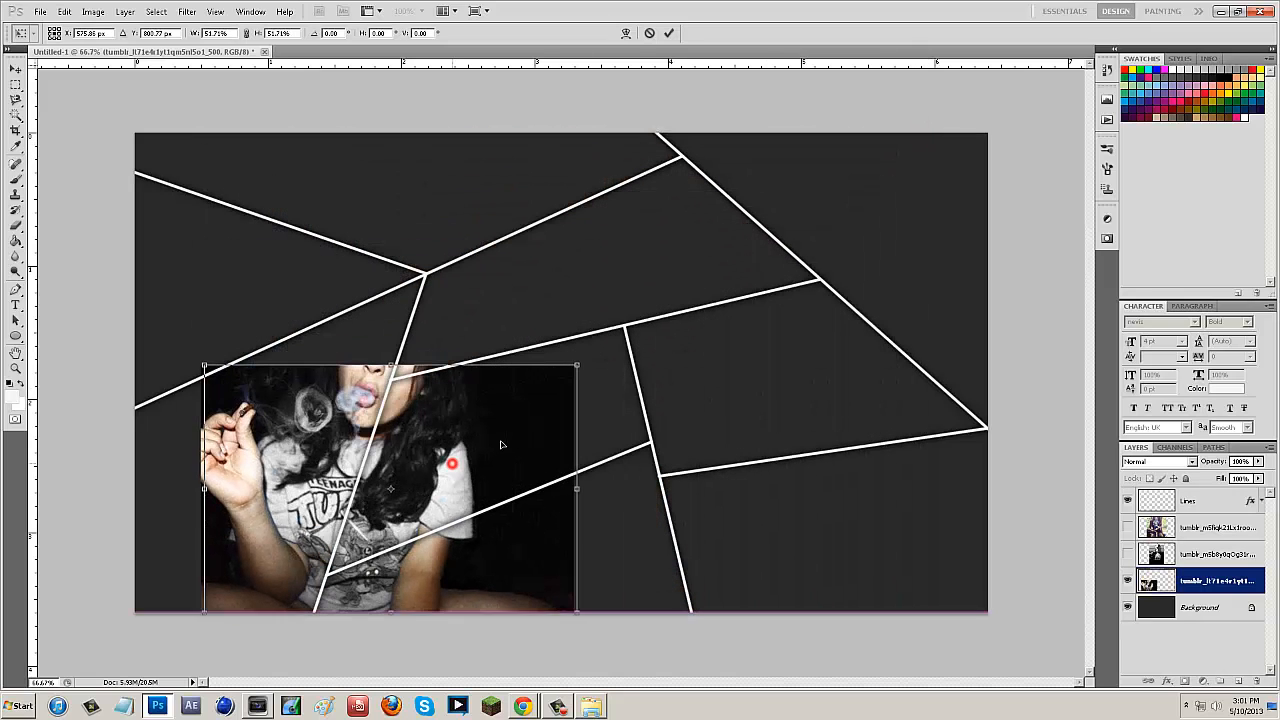
drag(500, 470, 876, 377)
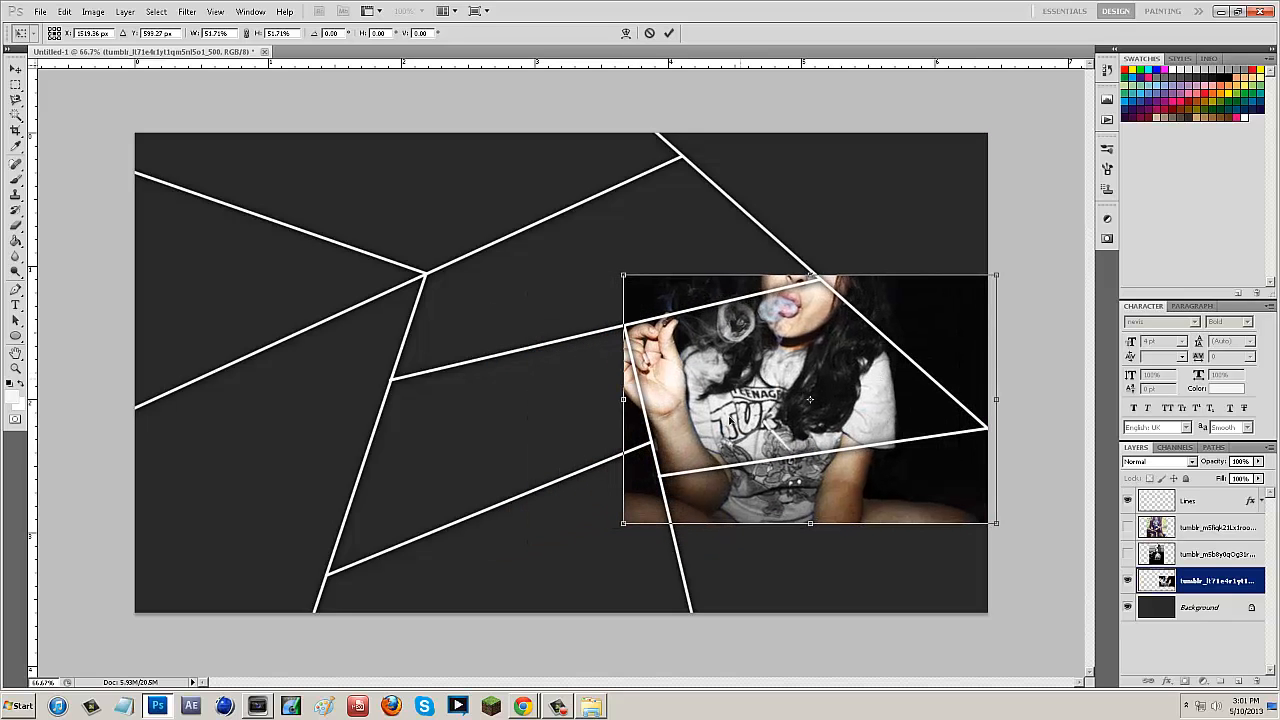
key(Return)
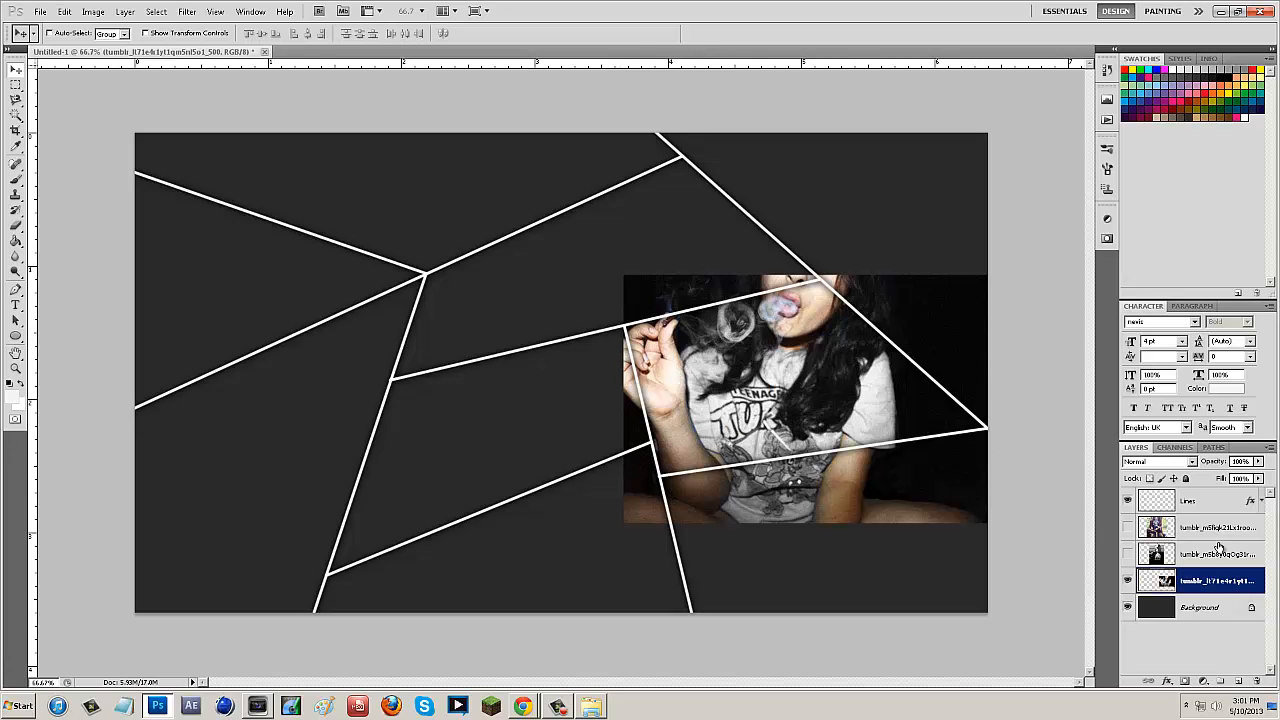
click(1192, 501)
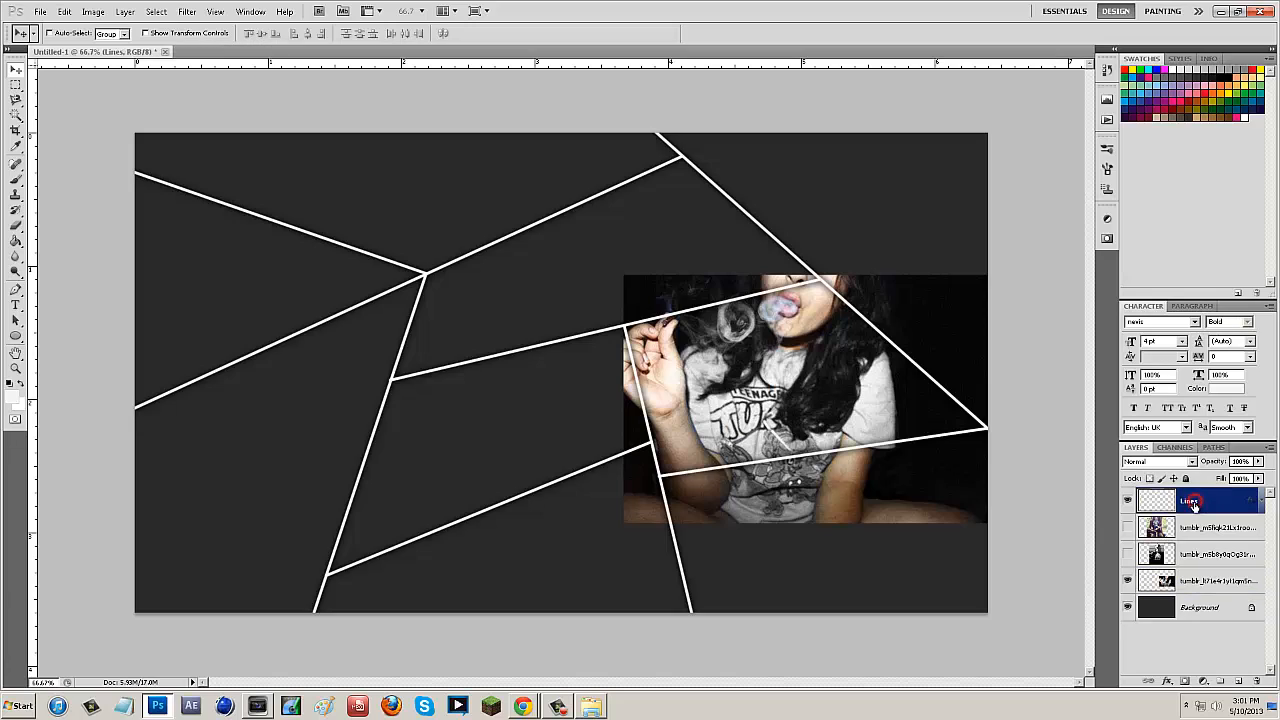
Switch to the Magic Wand on the Lines layer to select the upper-right panel region.
click(17, 116)
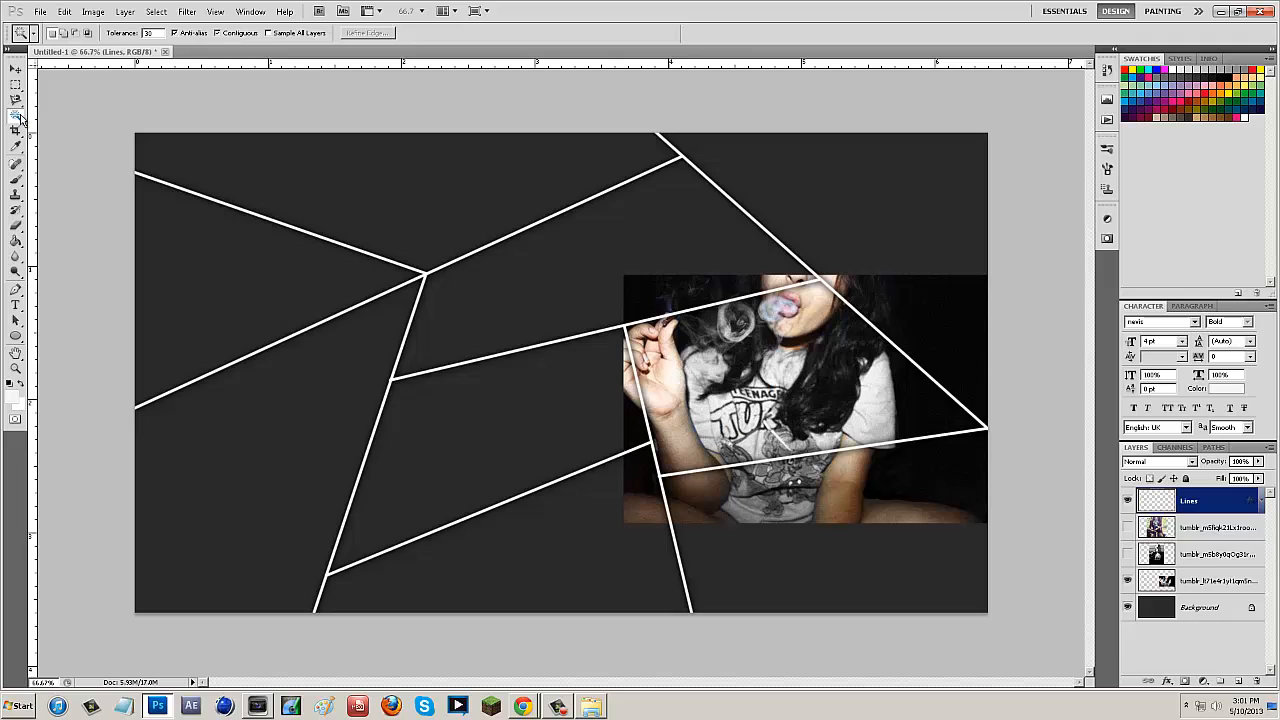
right_click(20, 118)
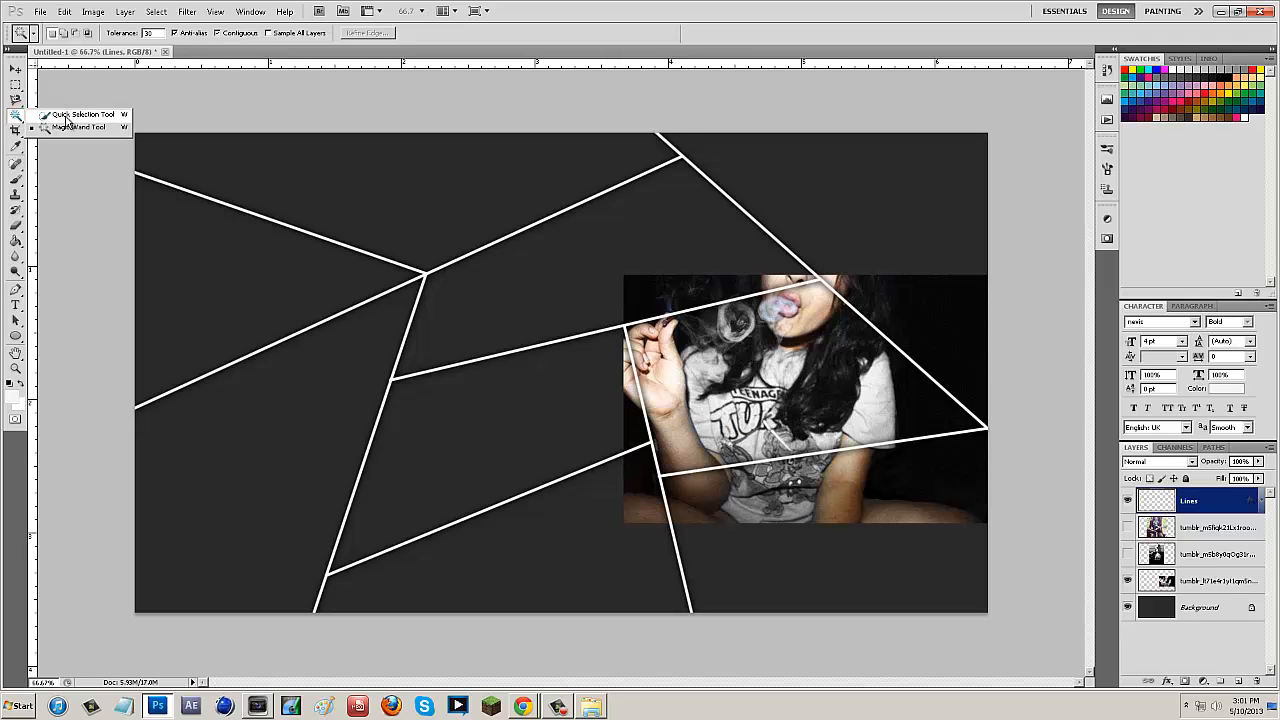
click(48, 128)
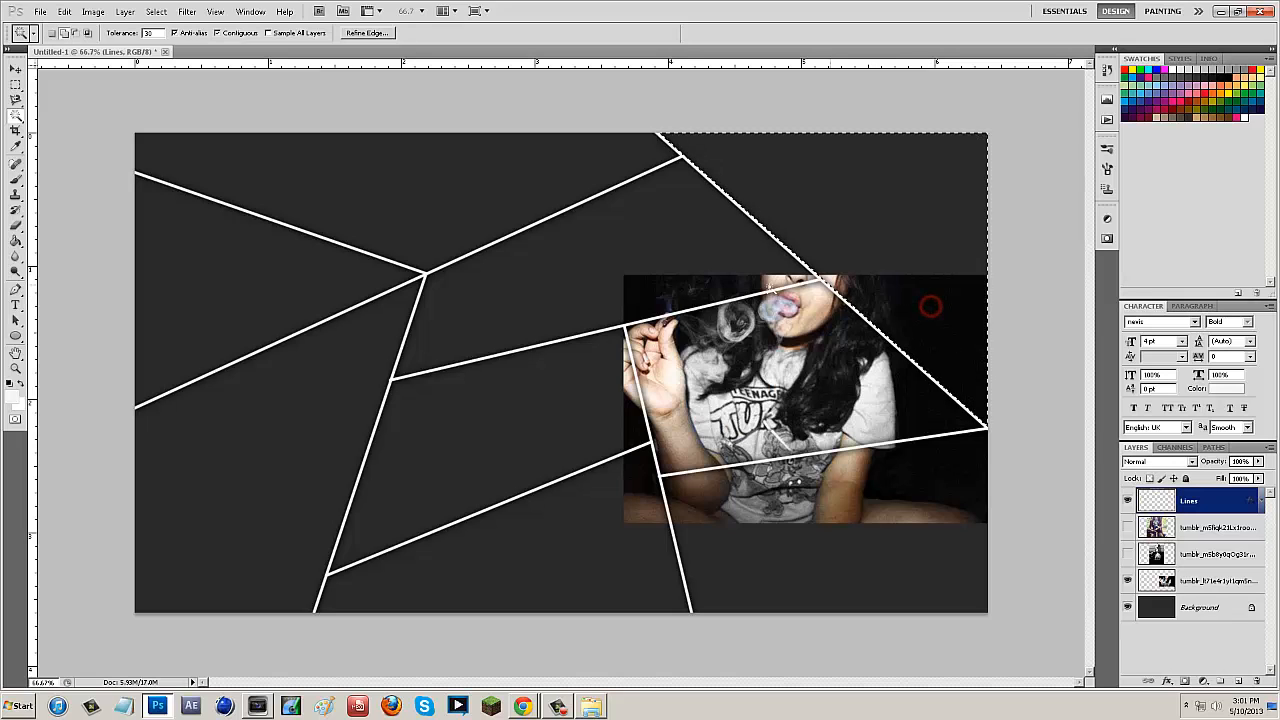
Delete the photo outside its angled panel and set the photo layer's opacity to 30%.
shift+click(577, 405)
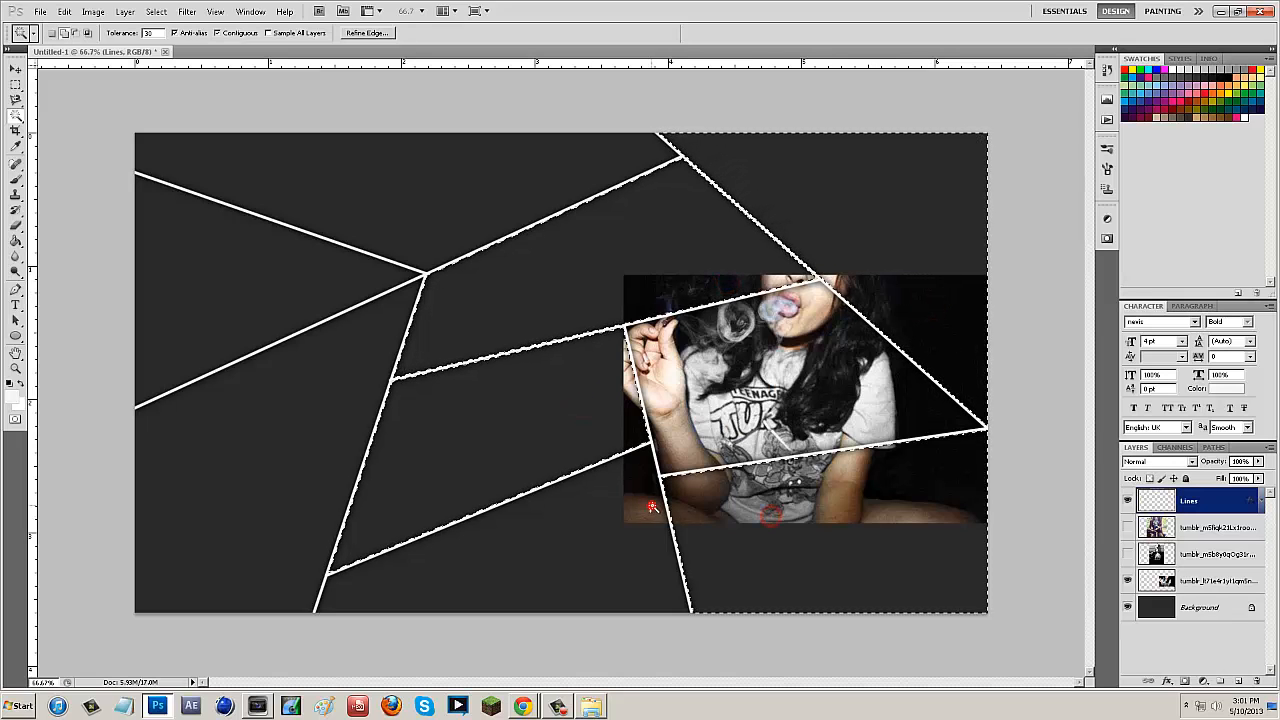
shift+click(500, 545)
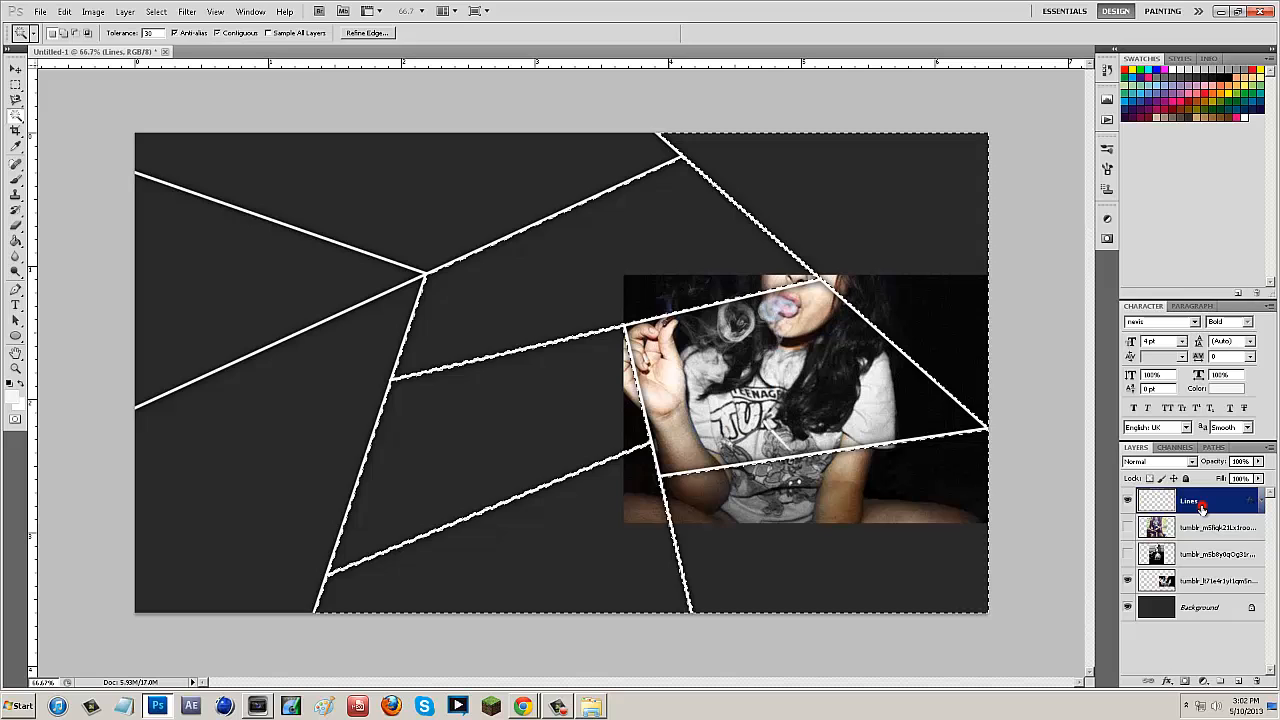
click(1215, 582)
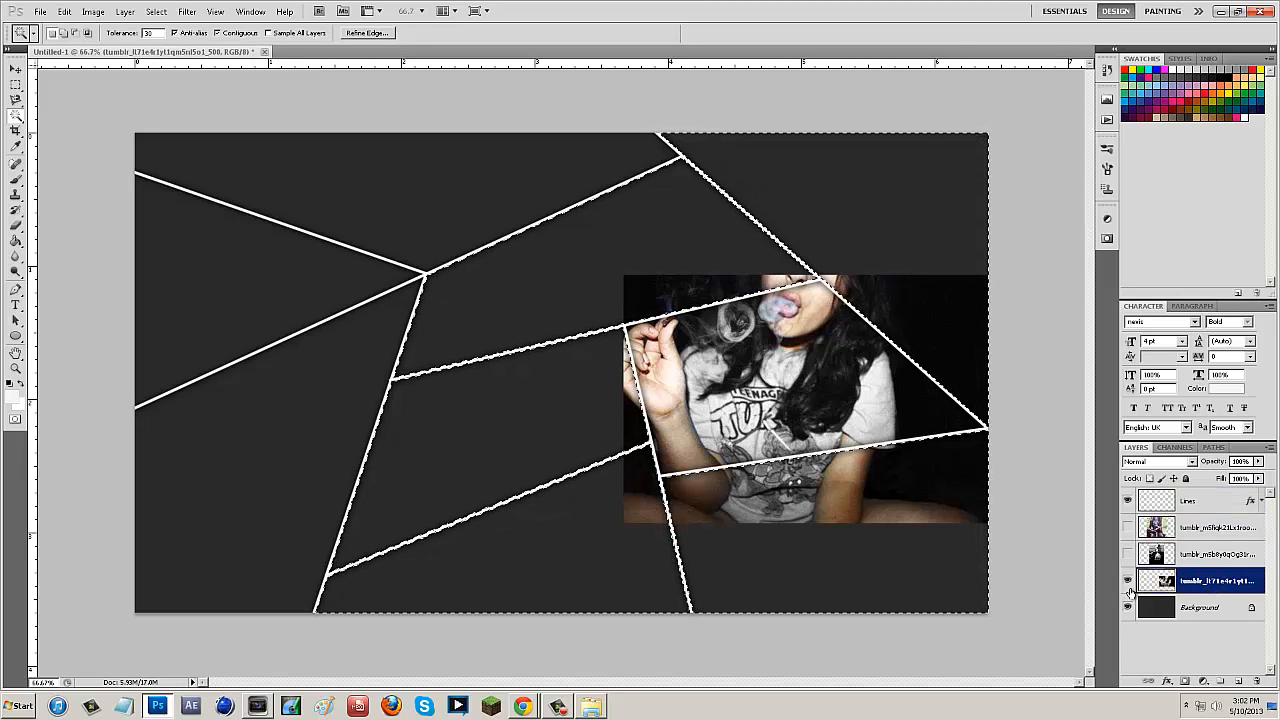
key(Delete)
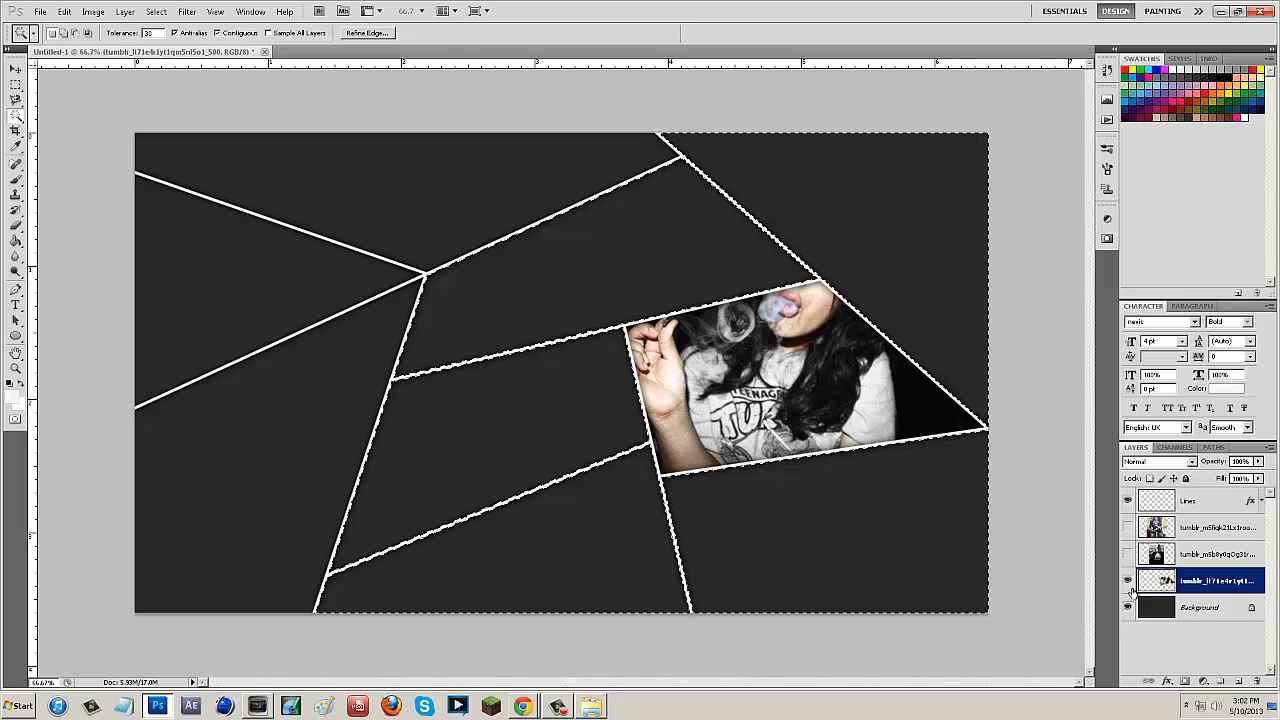
key(ctrl+d)
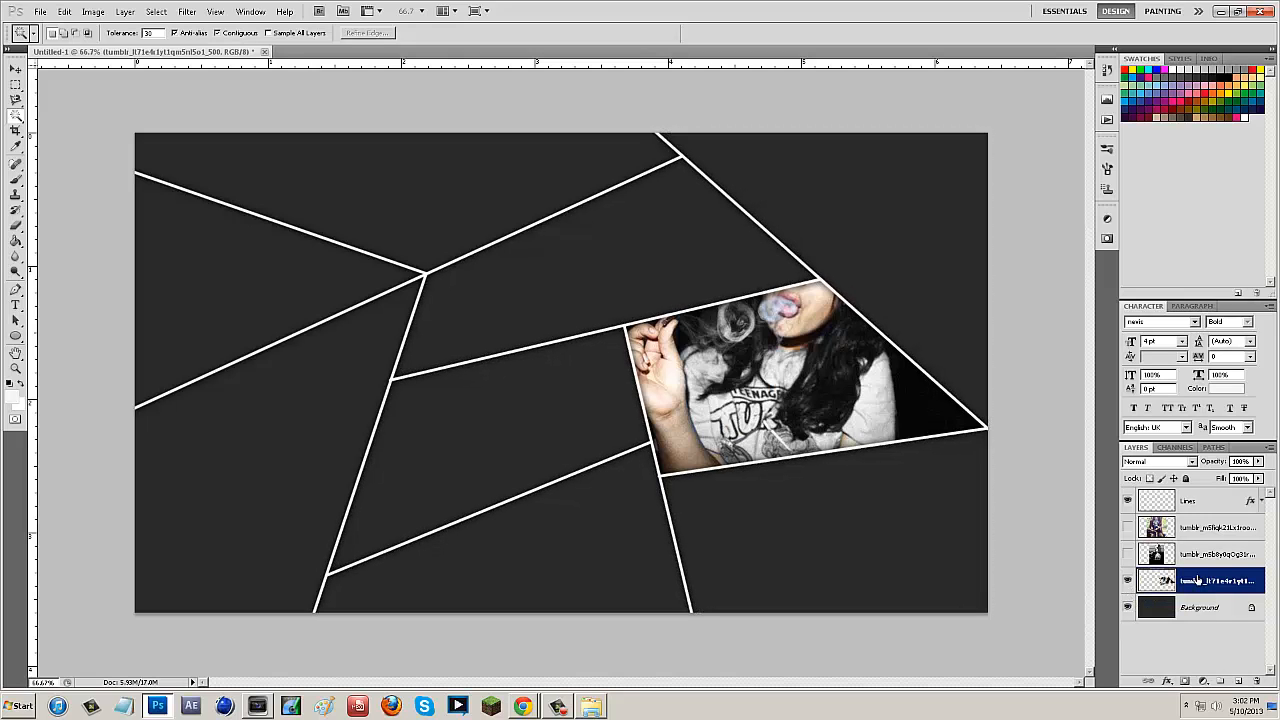
click(1240, 461)
text(30)
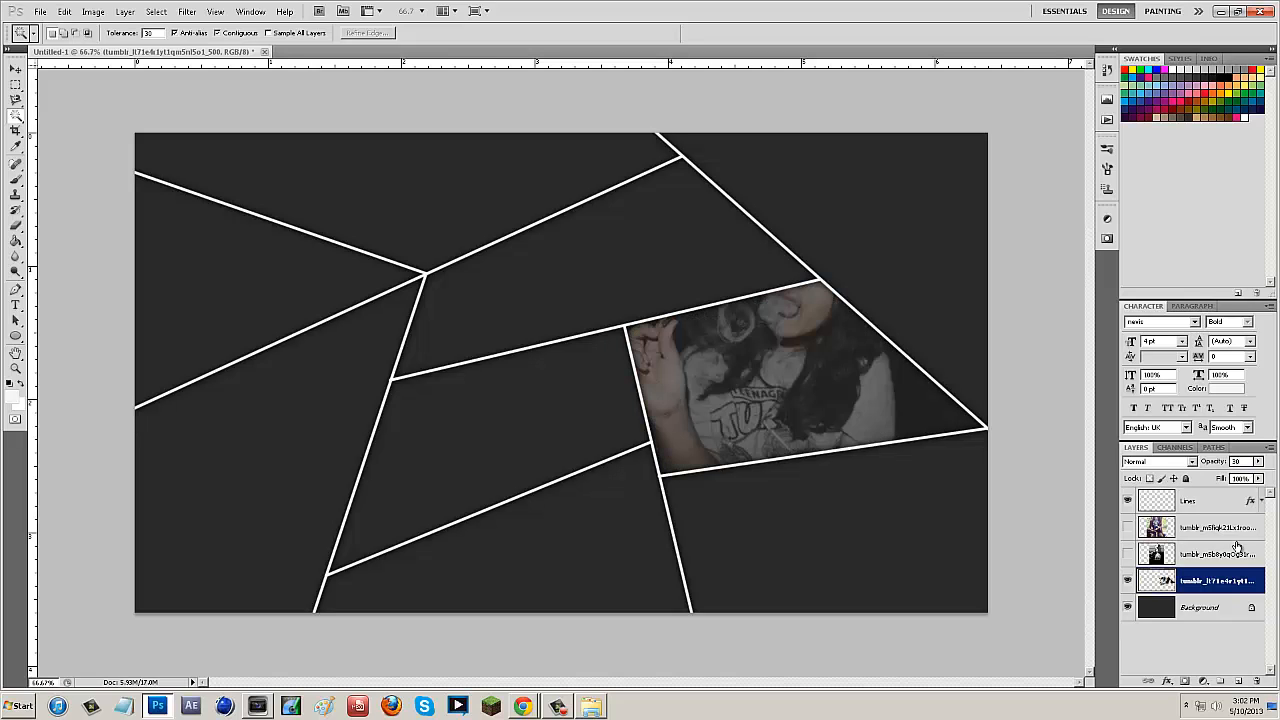
click(15, 69)
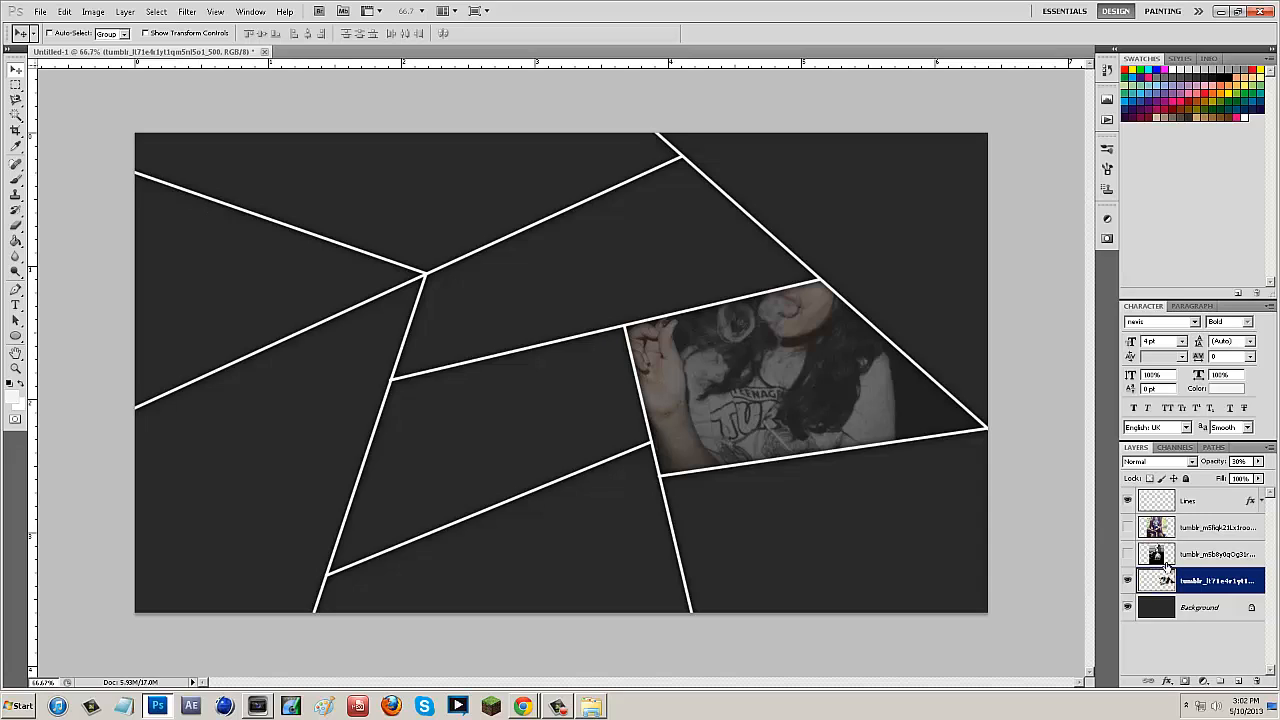
Show the black-and-white smoke photo and move it over the left-side panels, Lines layer and Magic Wand ready.
click(1127, 555)
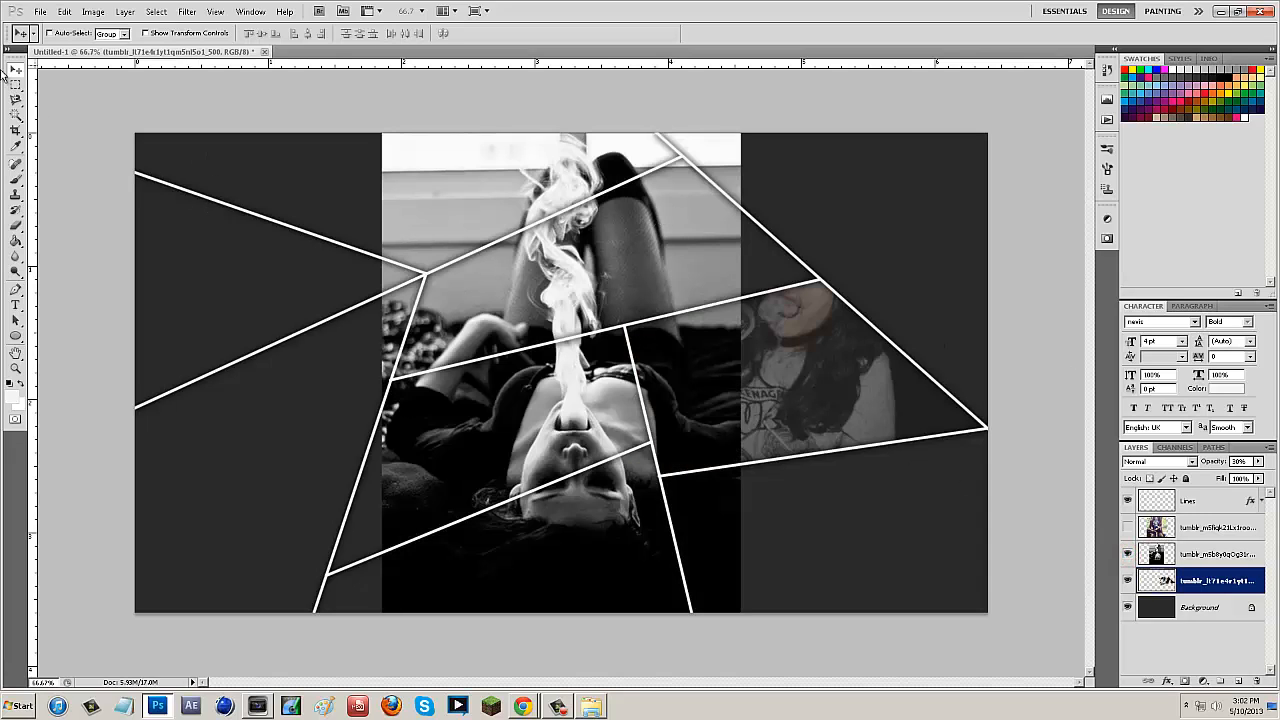
drag(520, 335, 505, 382)
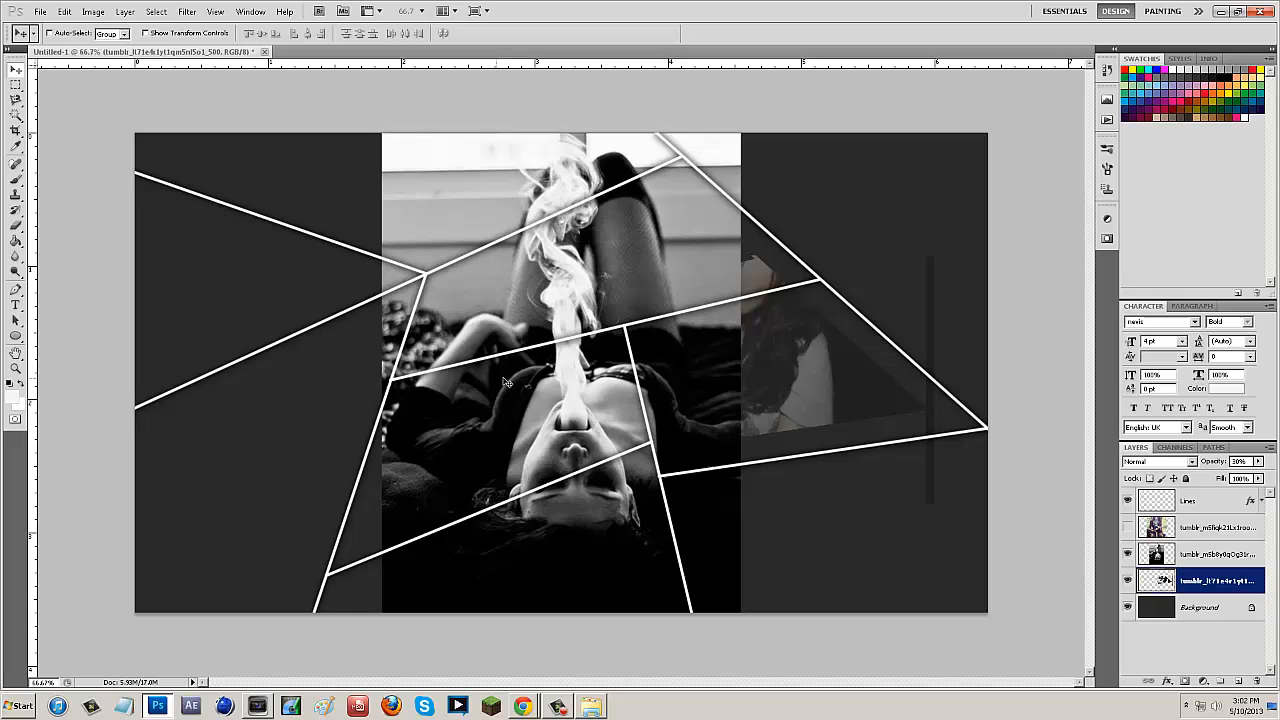
click(1208, 555)
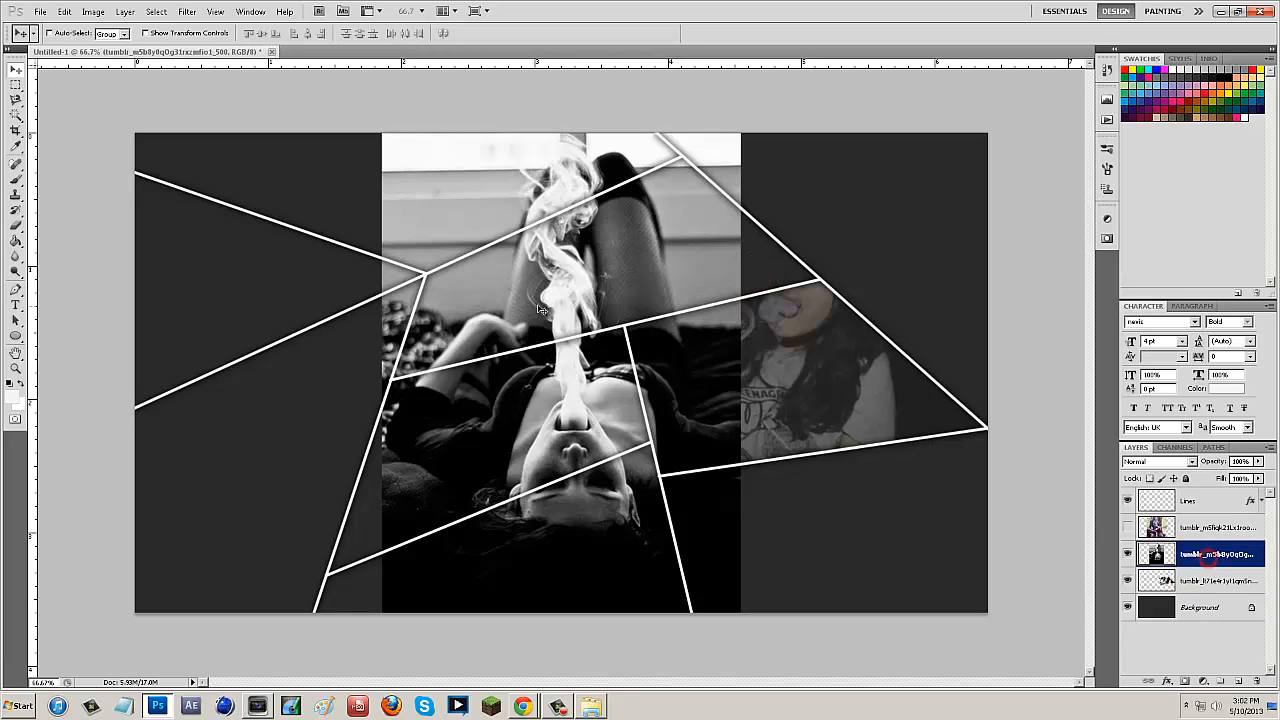
mouse_move(544, 310)
mouse_down()
mouse_move(253, 183)
mouse_move(253, 330)
mouse_up()
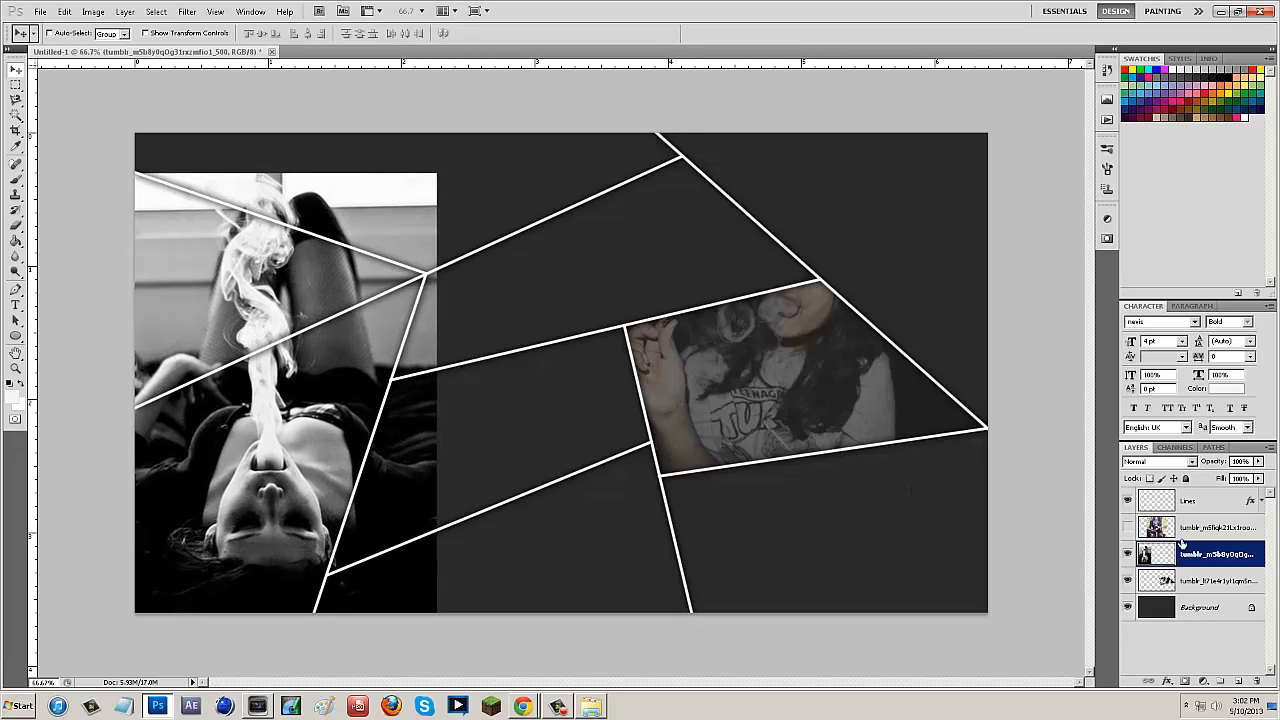
click(1207, 511)
click(17, 117)
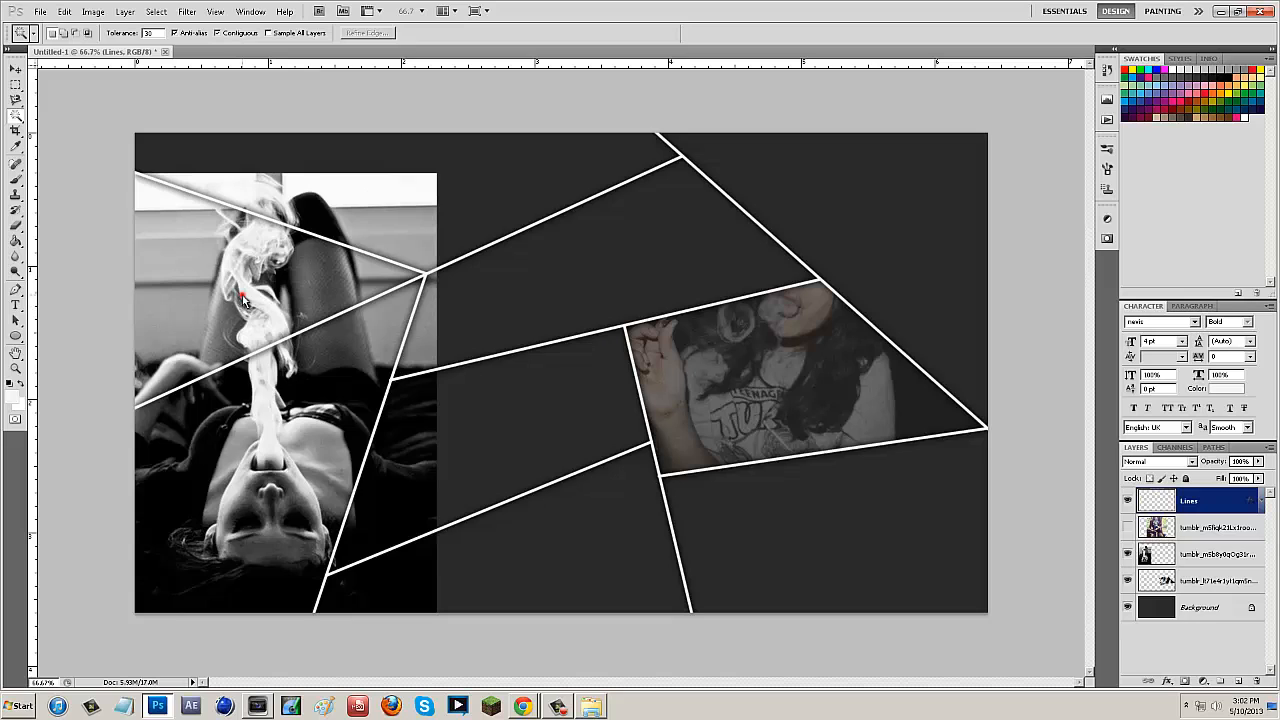
Magic Wand-select the four surrounding panel regions on the Lines layer.
click(388, 188)
shift+click(500, 291)
shift+click(470, 402)
shift+click(450, 545)
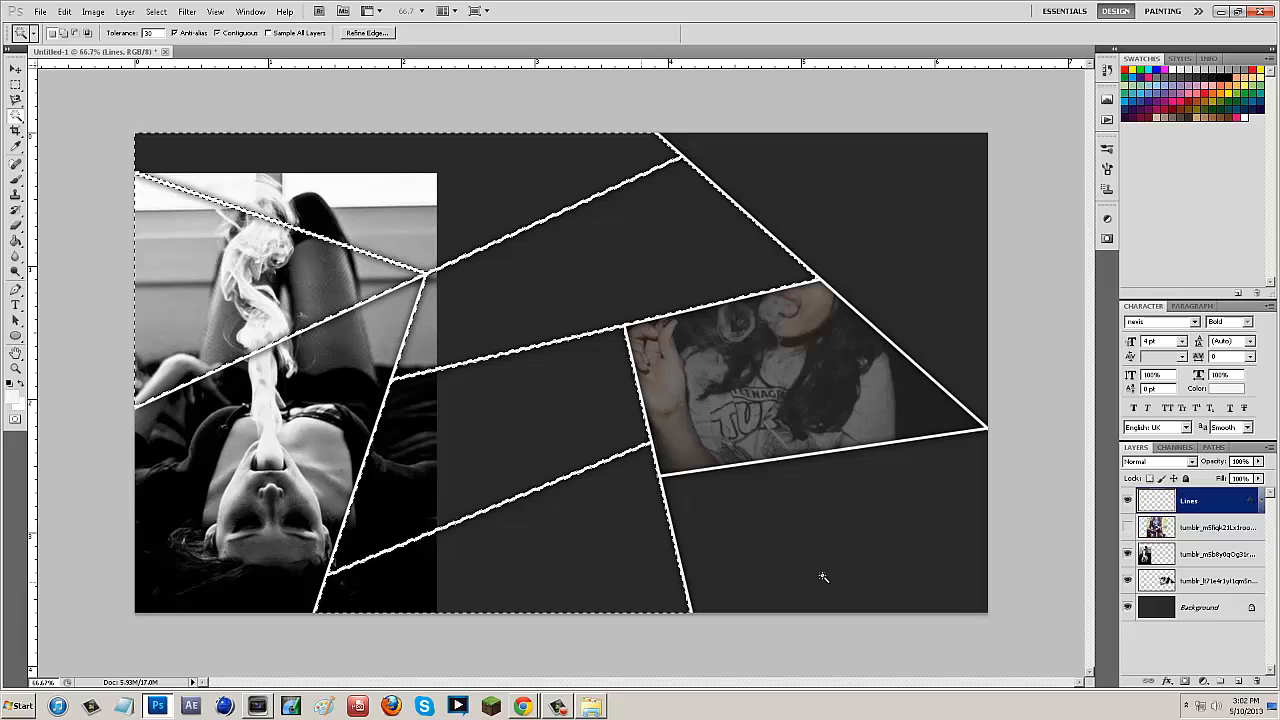
Delete the black-and-white photo outside the lower-left panel, deselect, and set its opacity to 30%.
click(1213, 555)
key(Delete)
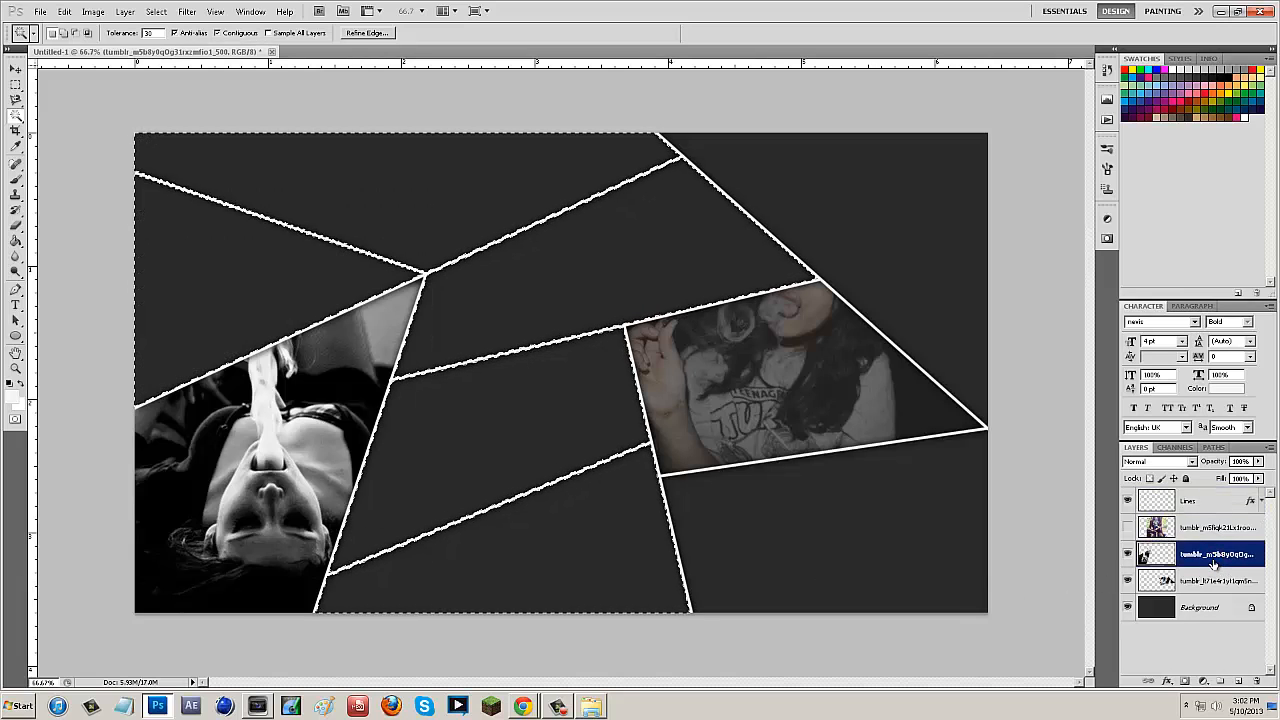
key(ctrl+d)
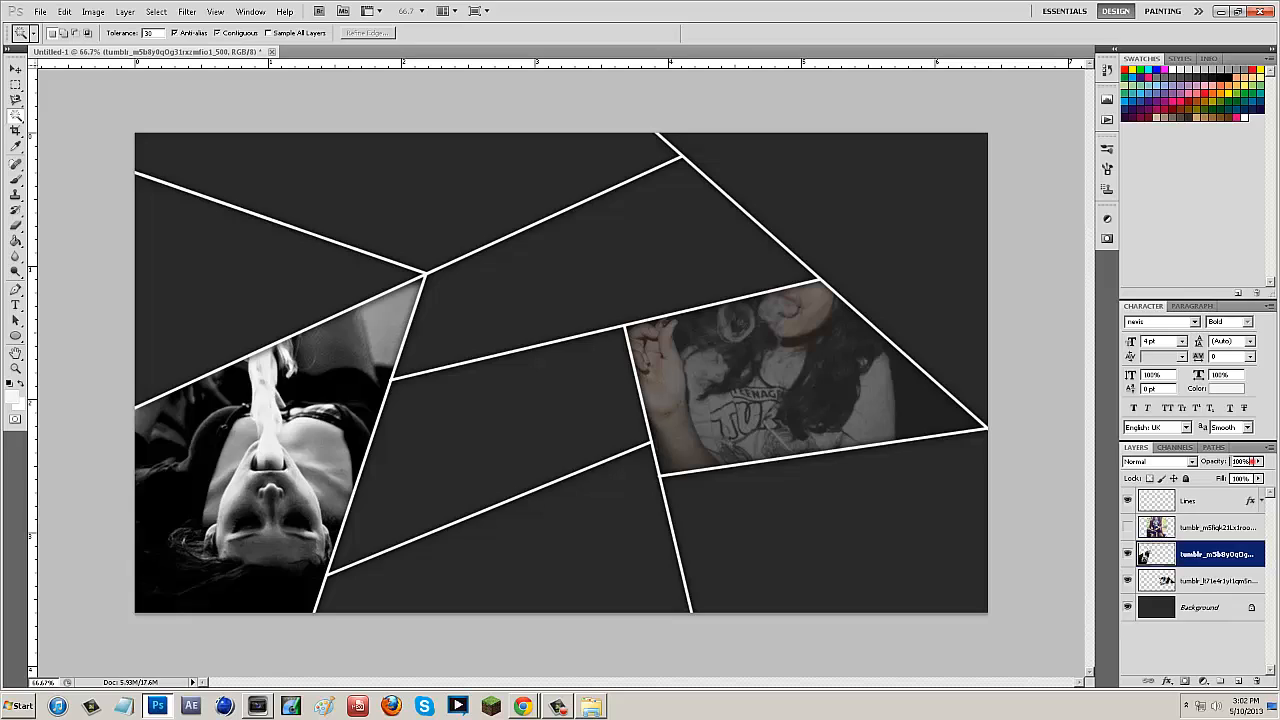
double_click(1245, 461)
text(30)
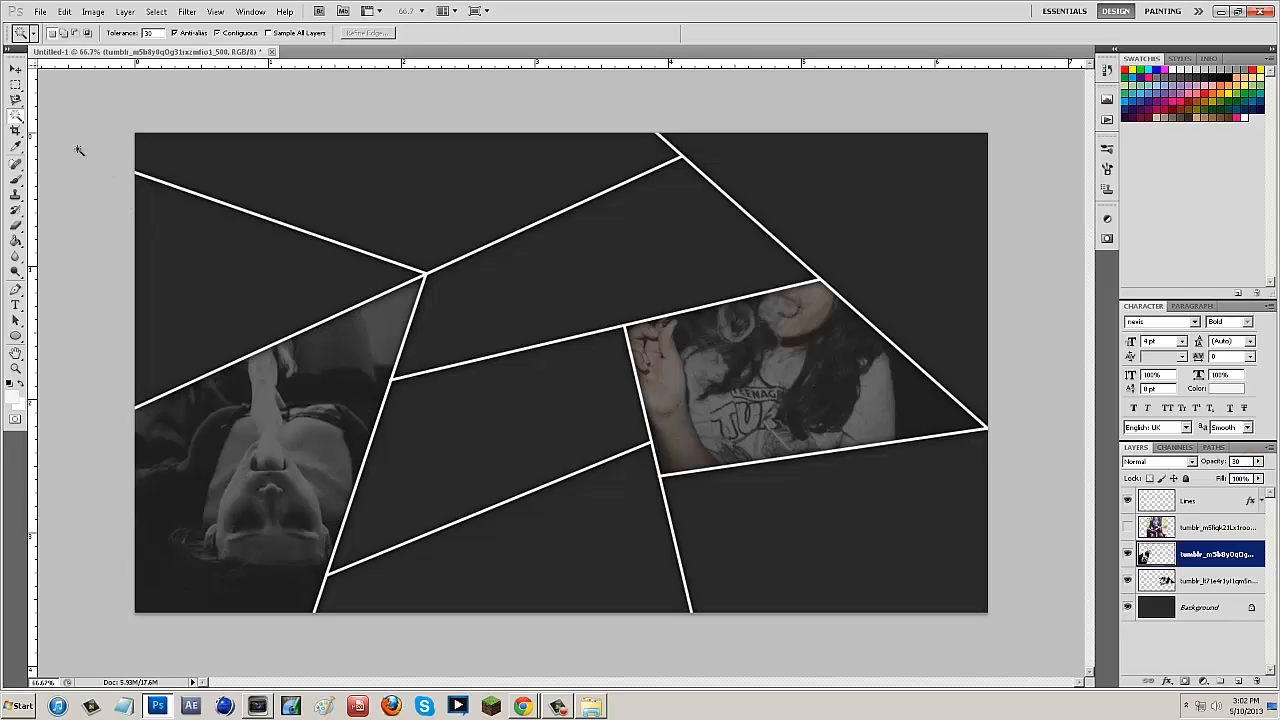
click(16, 68)
Reveal the hidden colour photo layer and start a free transform on it.
click(1205, 527)
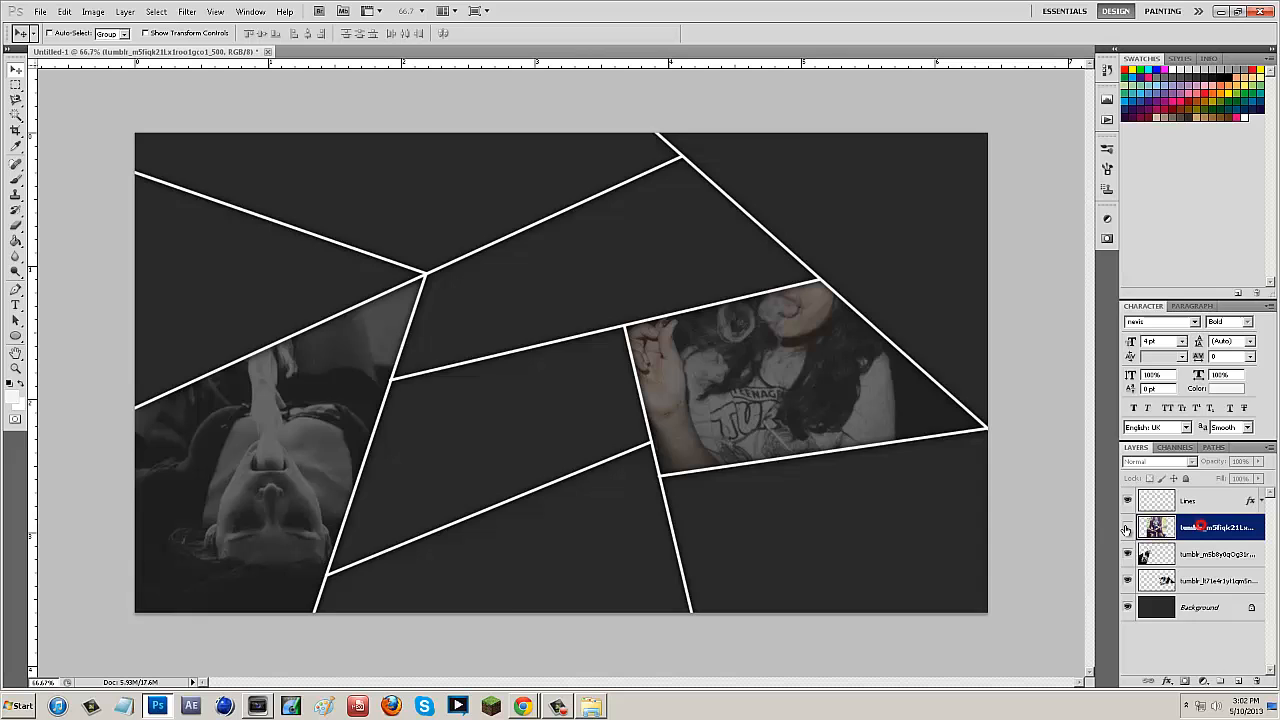
click(1127, 527)
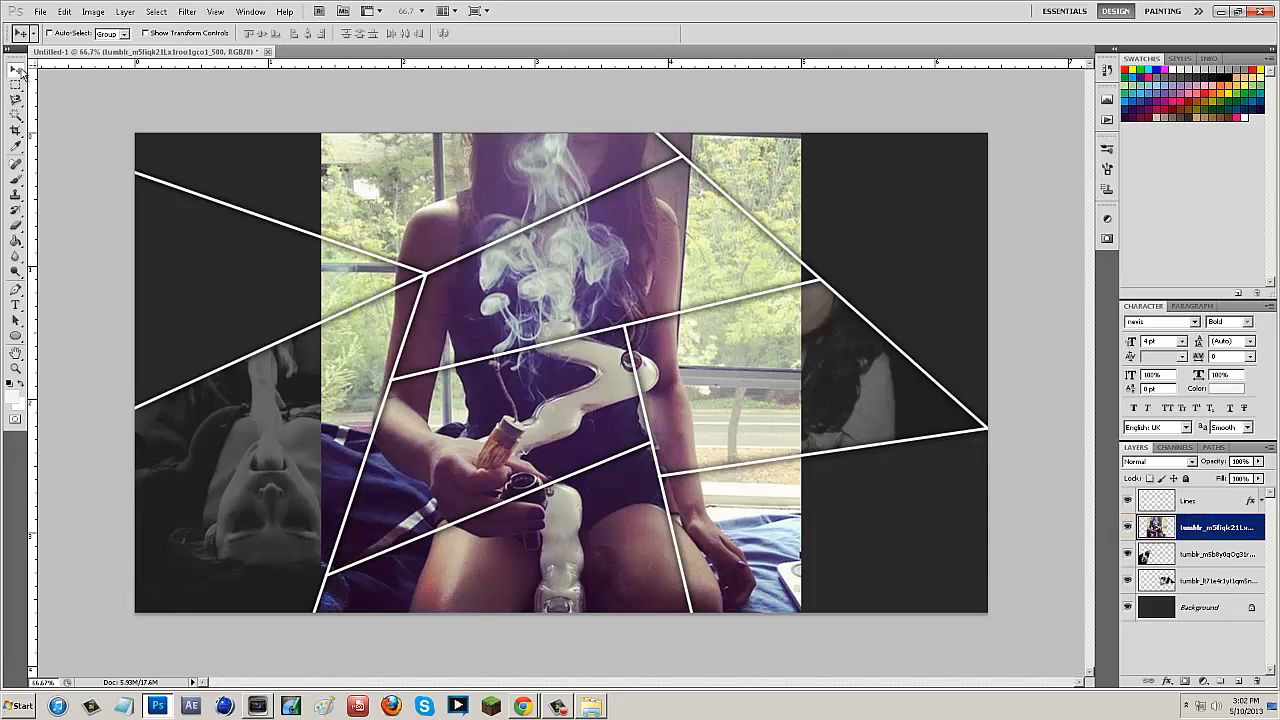
mouse_move(593, 272)
mouse_down()
mouse_move(718, 405)
mouse_move(660, 305)
mouse_up()
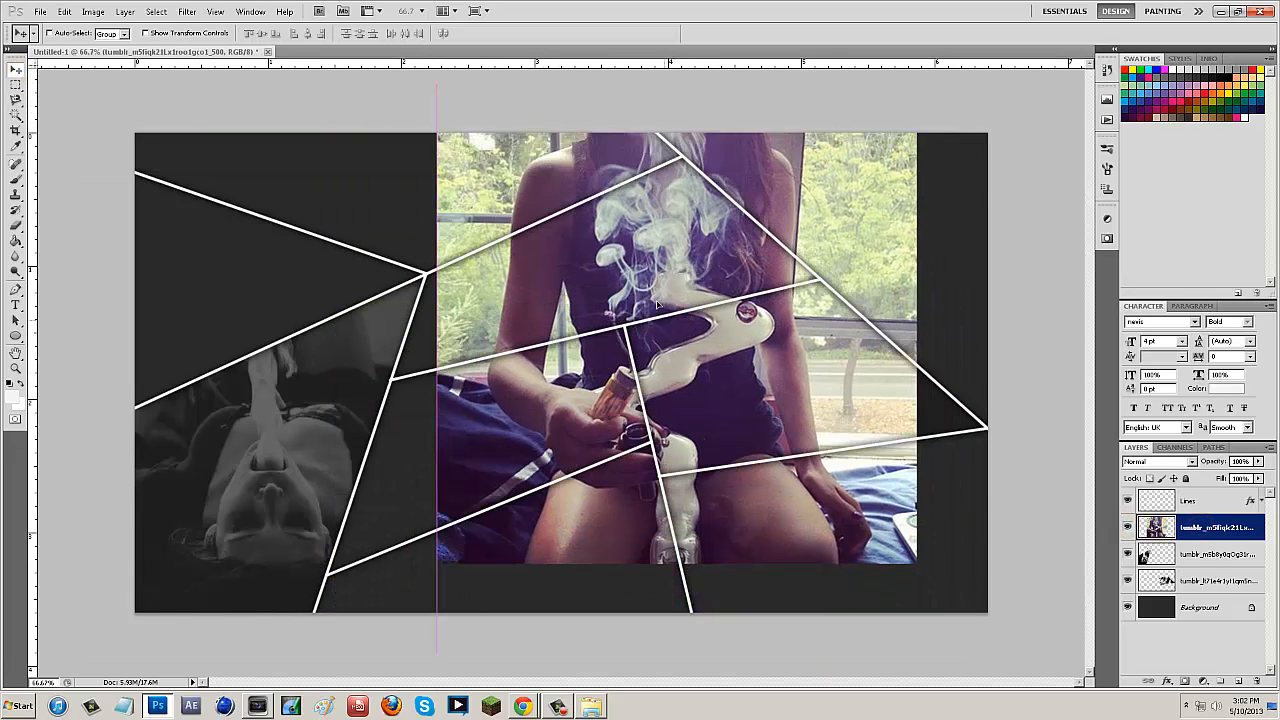
key(ctrl+t)
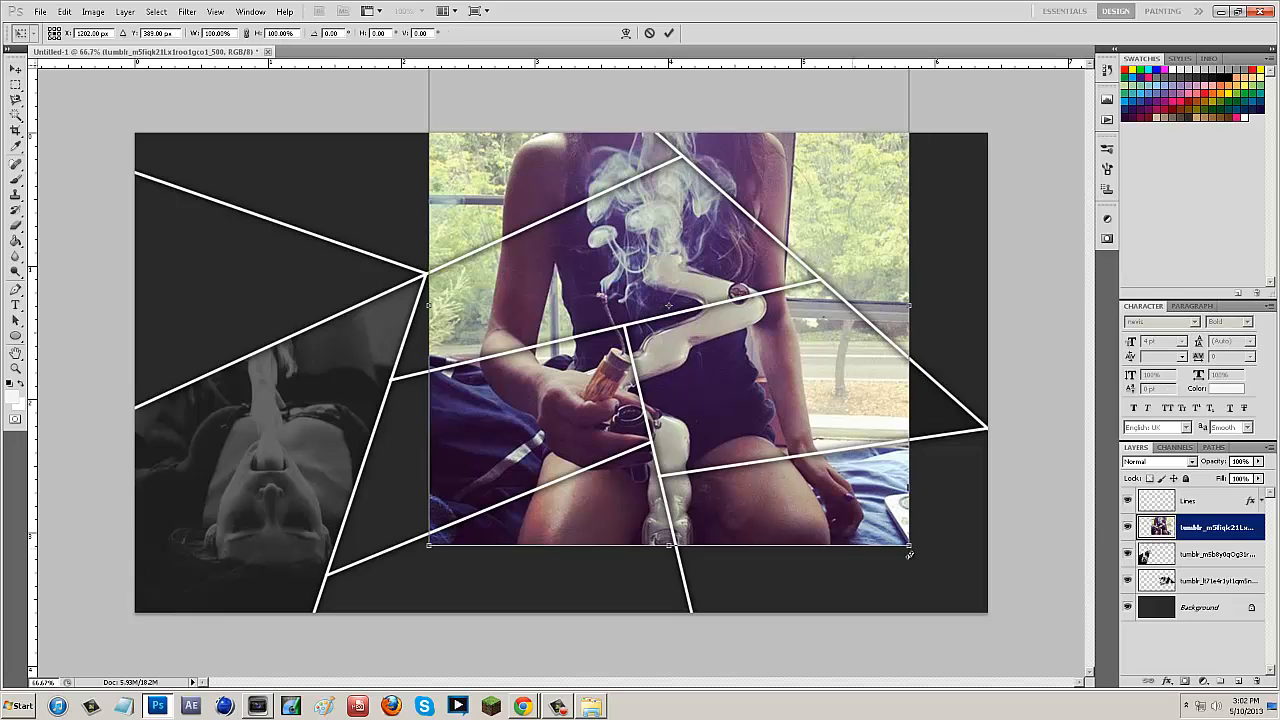
Shrink the colour photo to about 61% and align it to the canvas's top-left corner.
drag(912, 545, 698, 348)
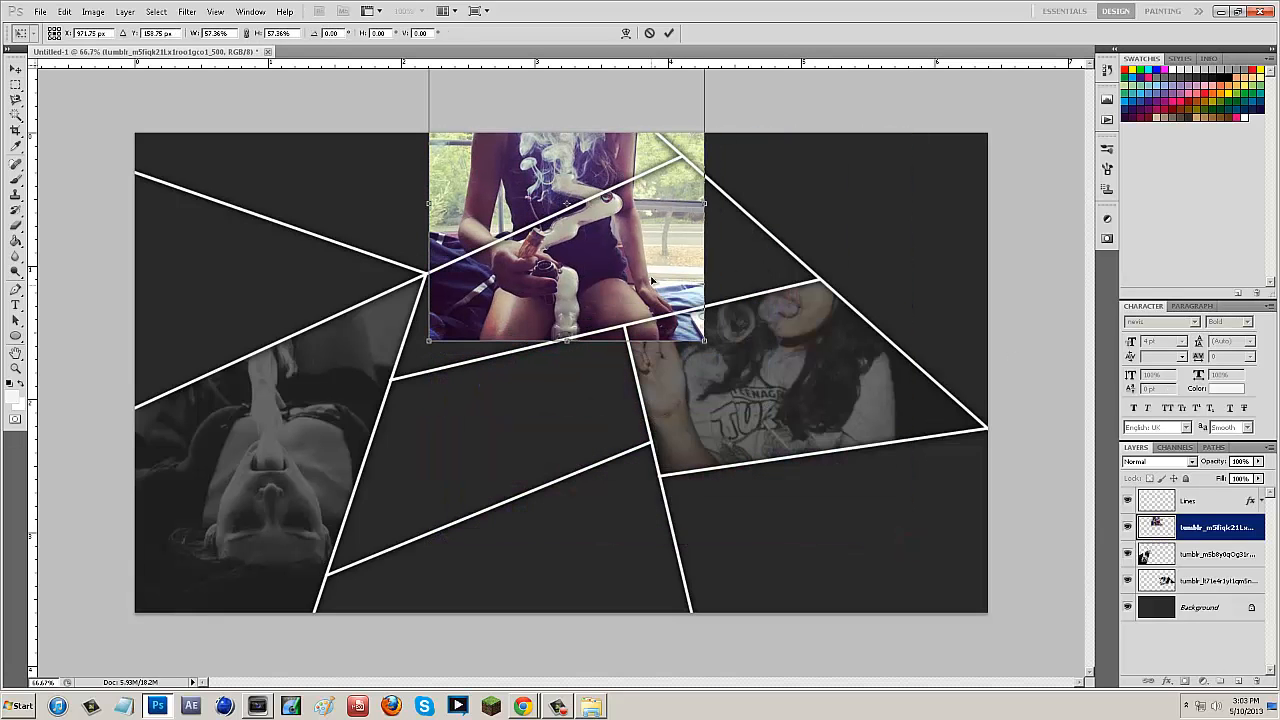
mouse_move(607, 340)
mouse_down()
mouse_move(566, 520)
mouse_move(404, 210)
mouse_up()
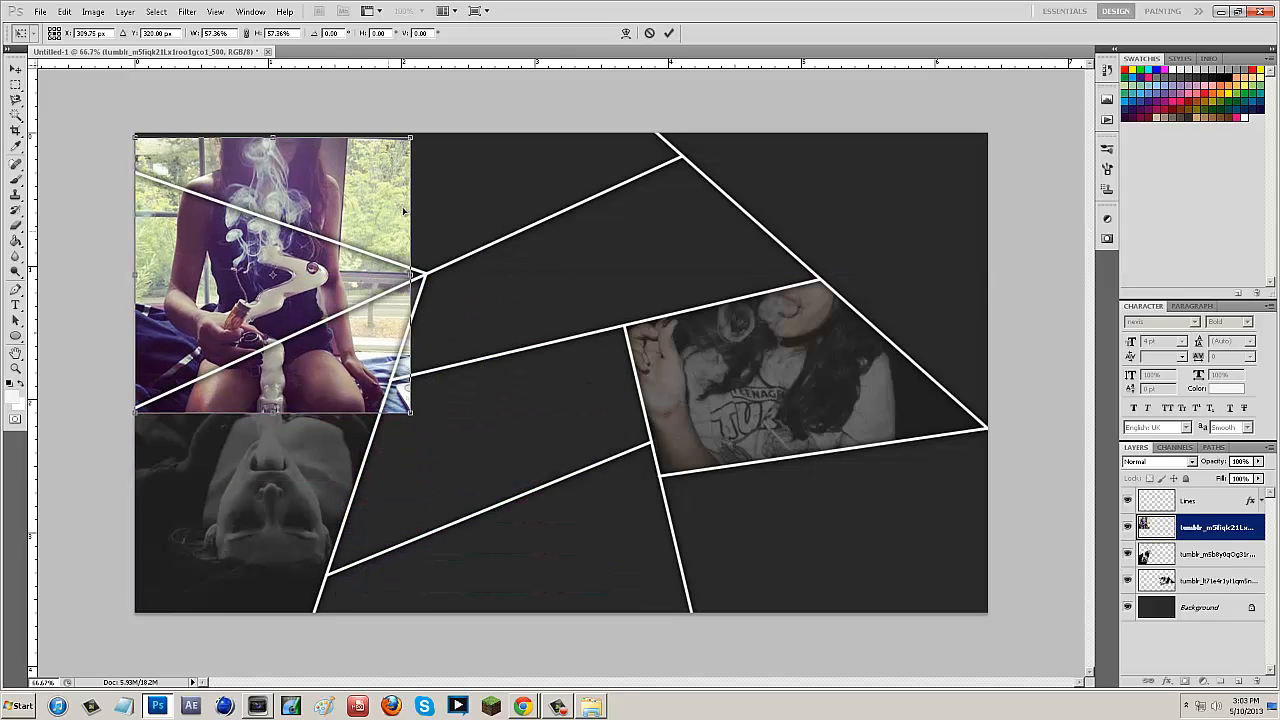
drag(412, 138, 431, 119)
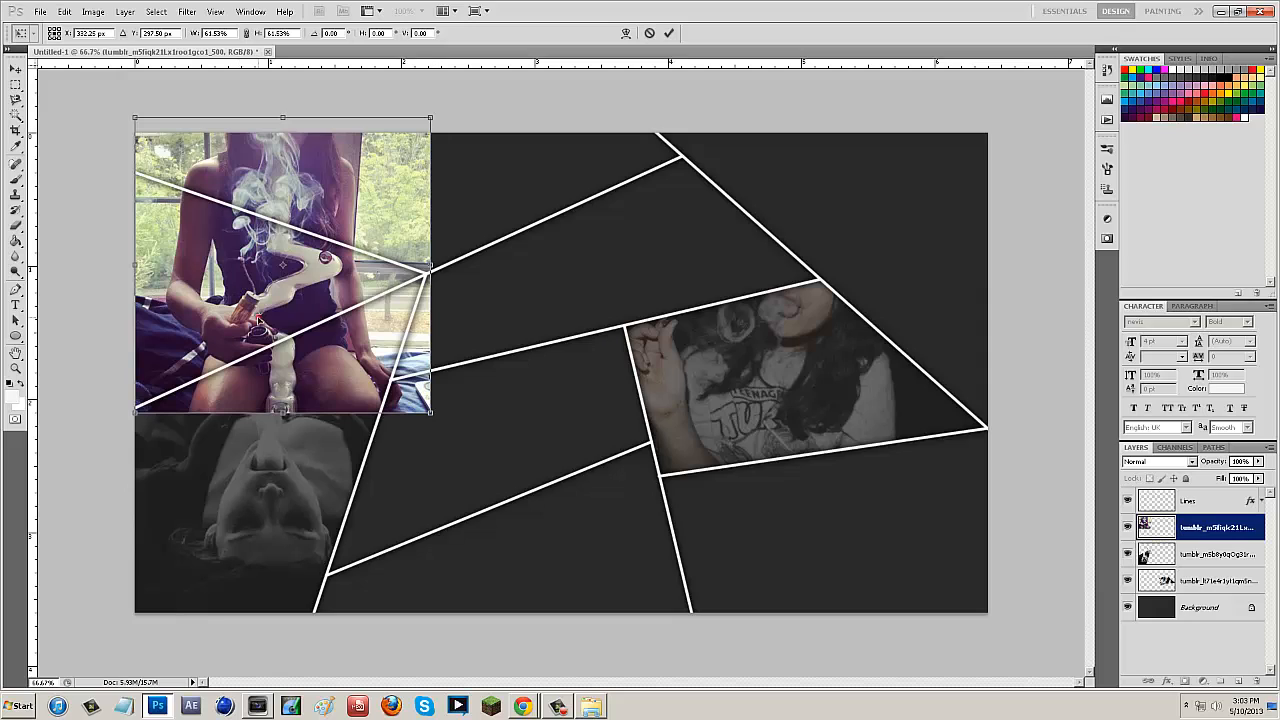
drag(257, 320, 257, 333)
key(Return)
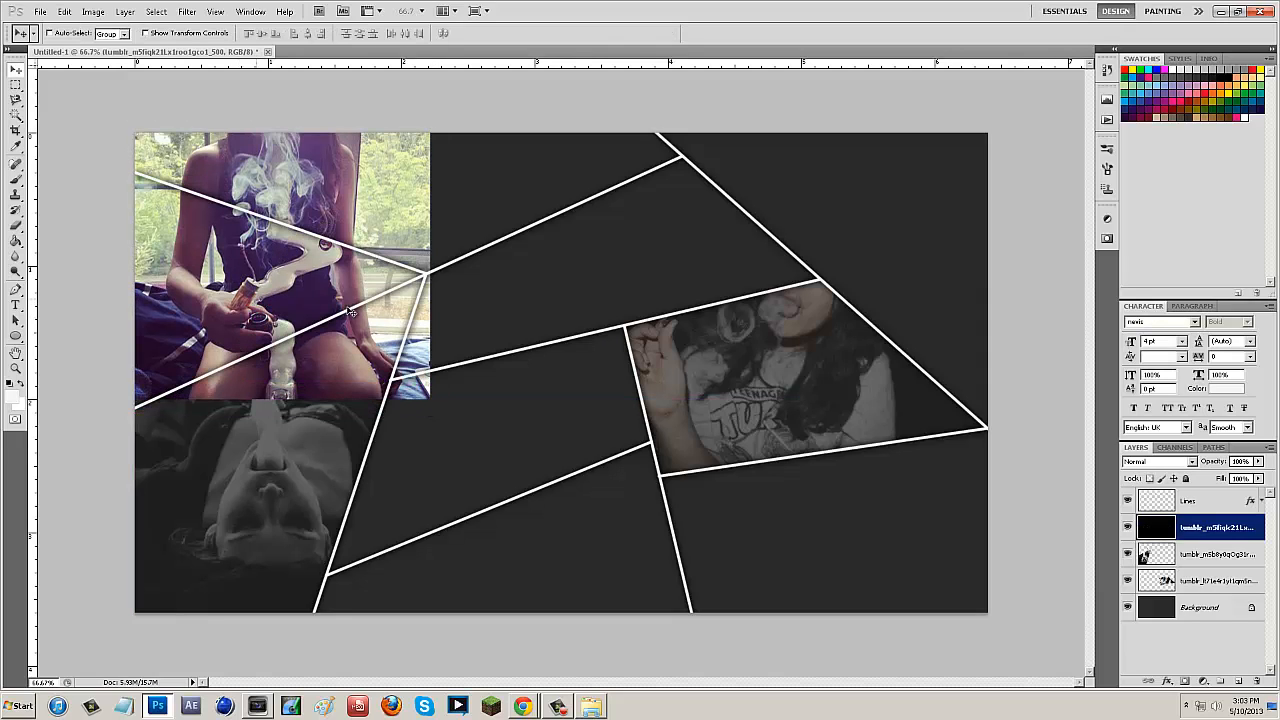
Magic Wand-select the three panel regions beside and below the photo on the Lines layer.
click(1200, 500)
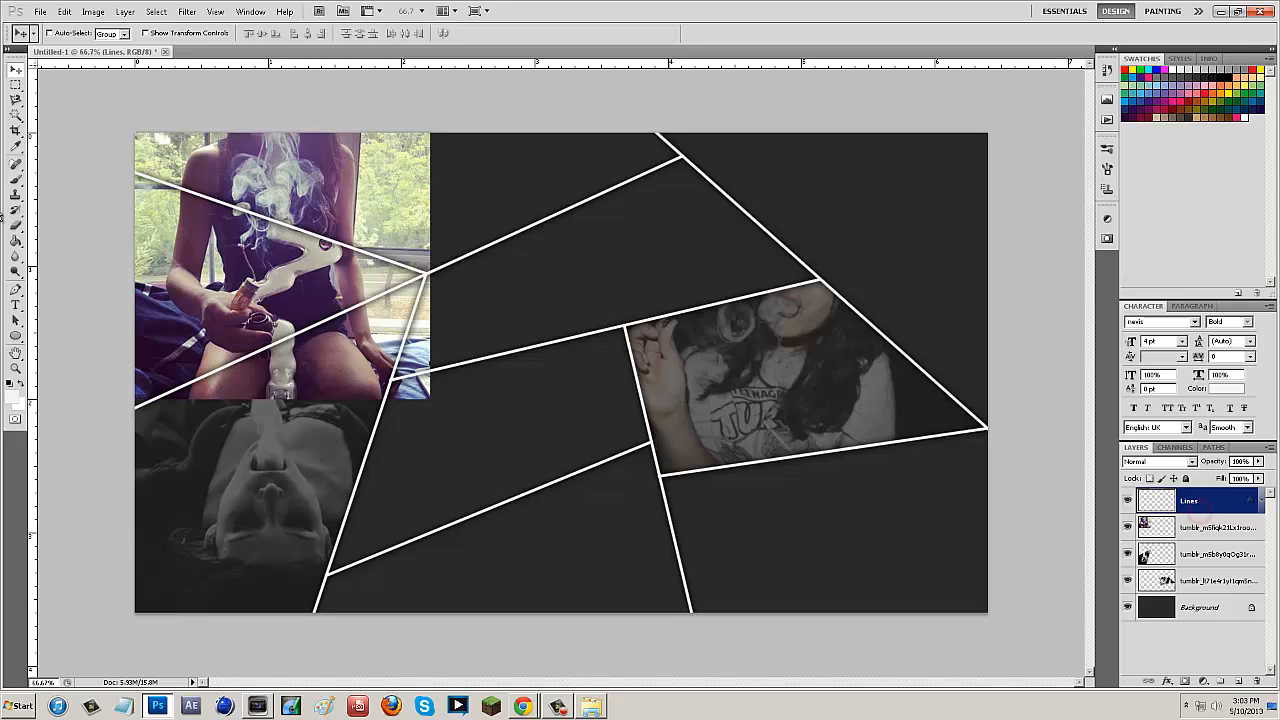
click(17, 120)
click(449, 297)
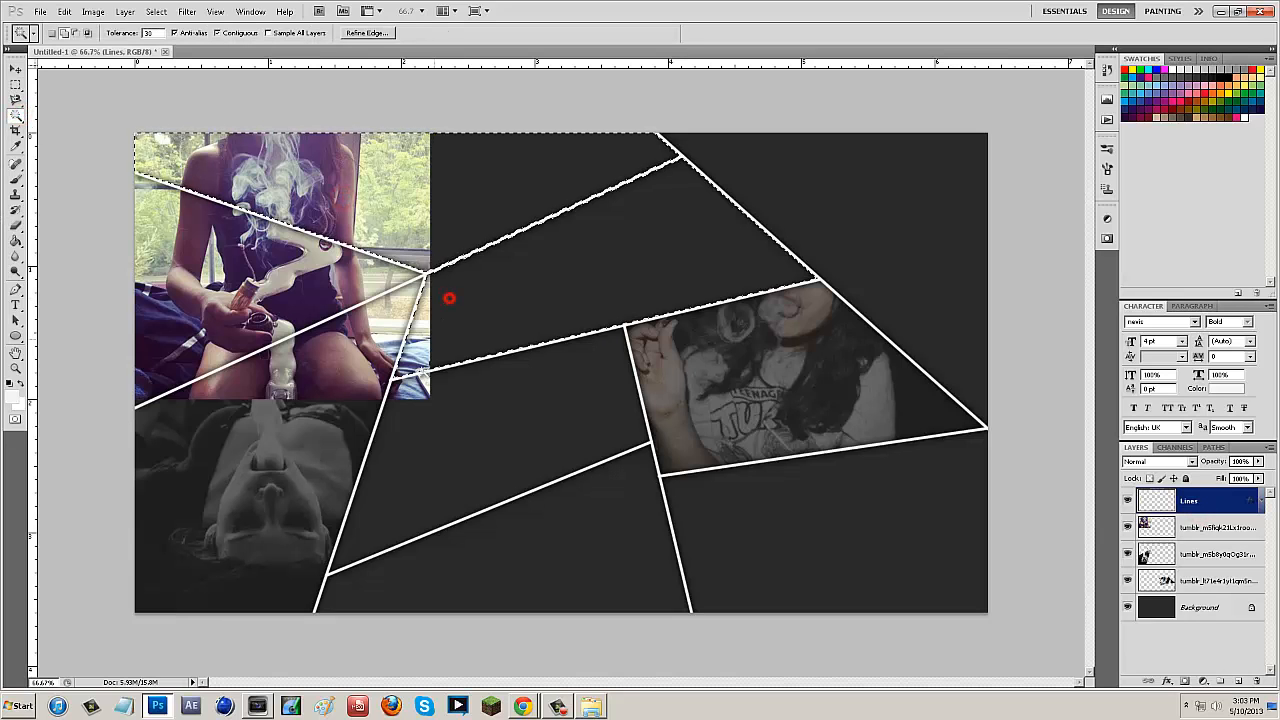
shift+click(423, 440)
shift+click(320, 400)
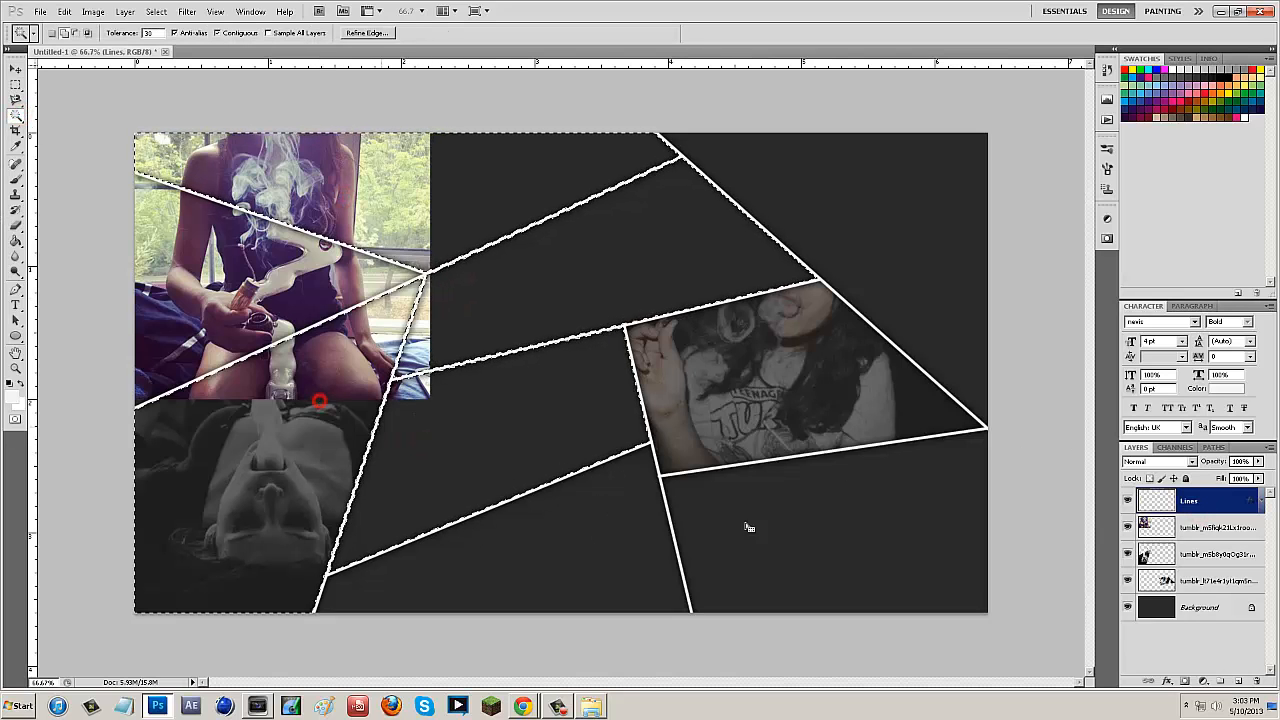
Delete the colour photo outside the upper-left panel, deselect, and set its opacity to 30%.
click(1215, 527)
key(Delete)
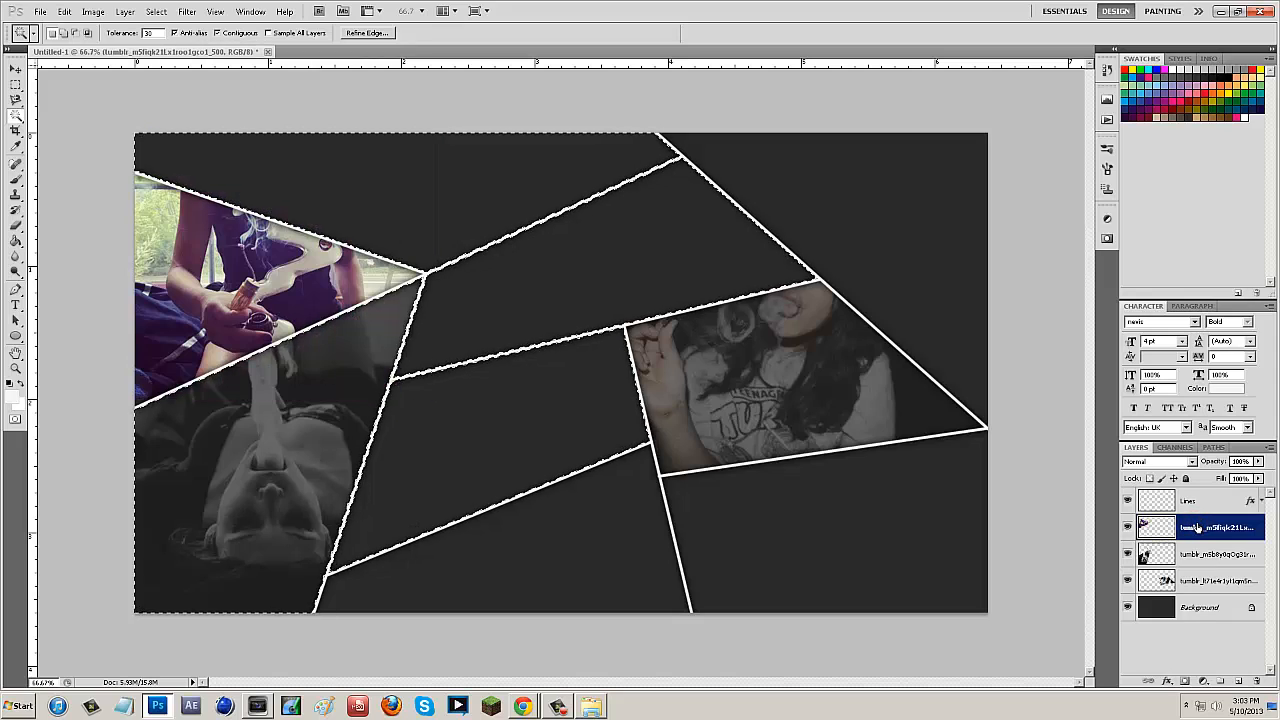
key(ctrl+d)
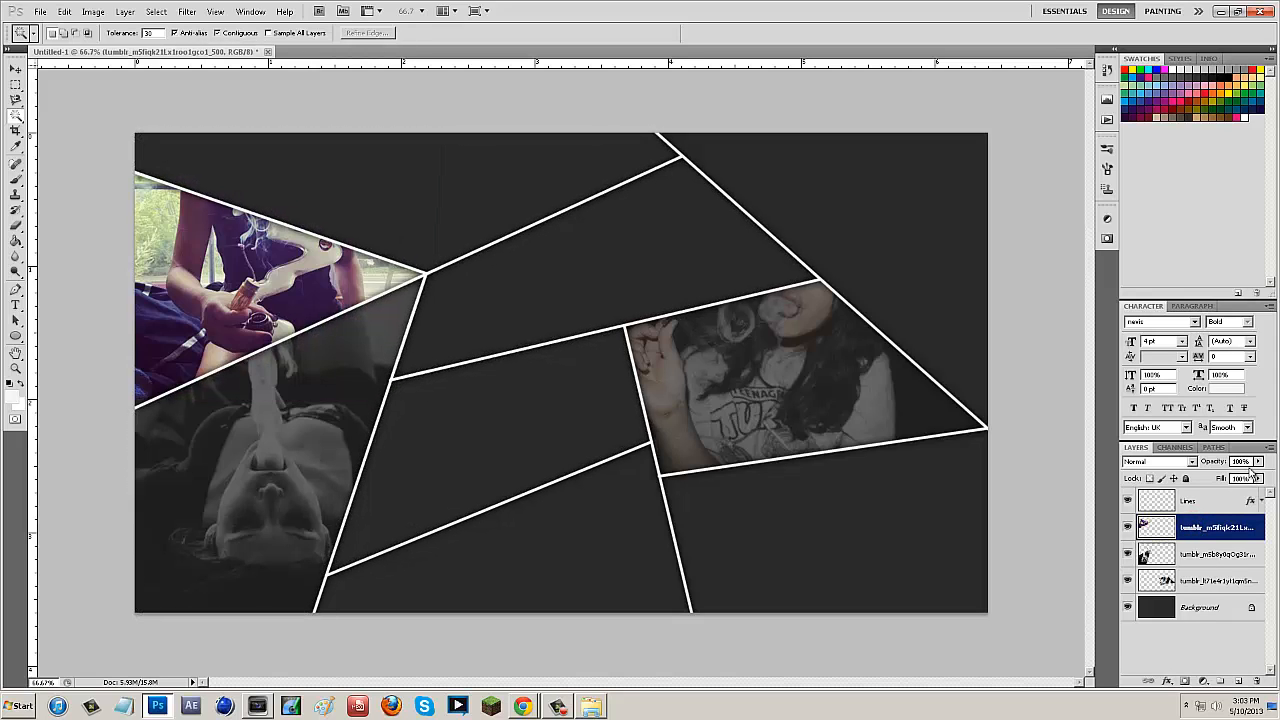
text(30)
key(Return)
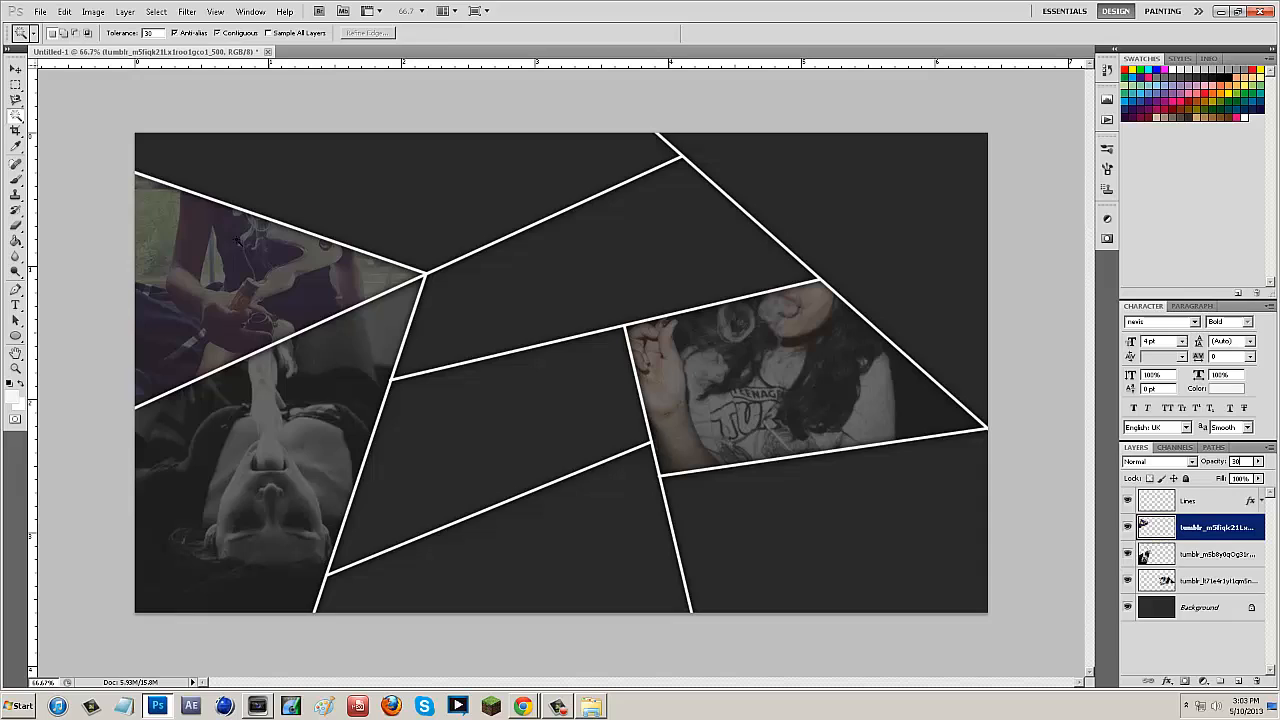
click(17, 72)
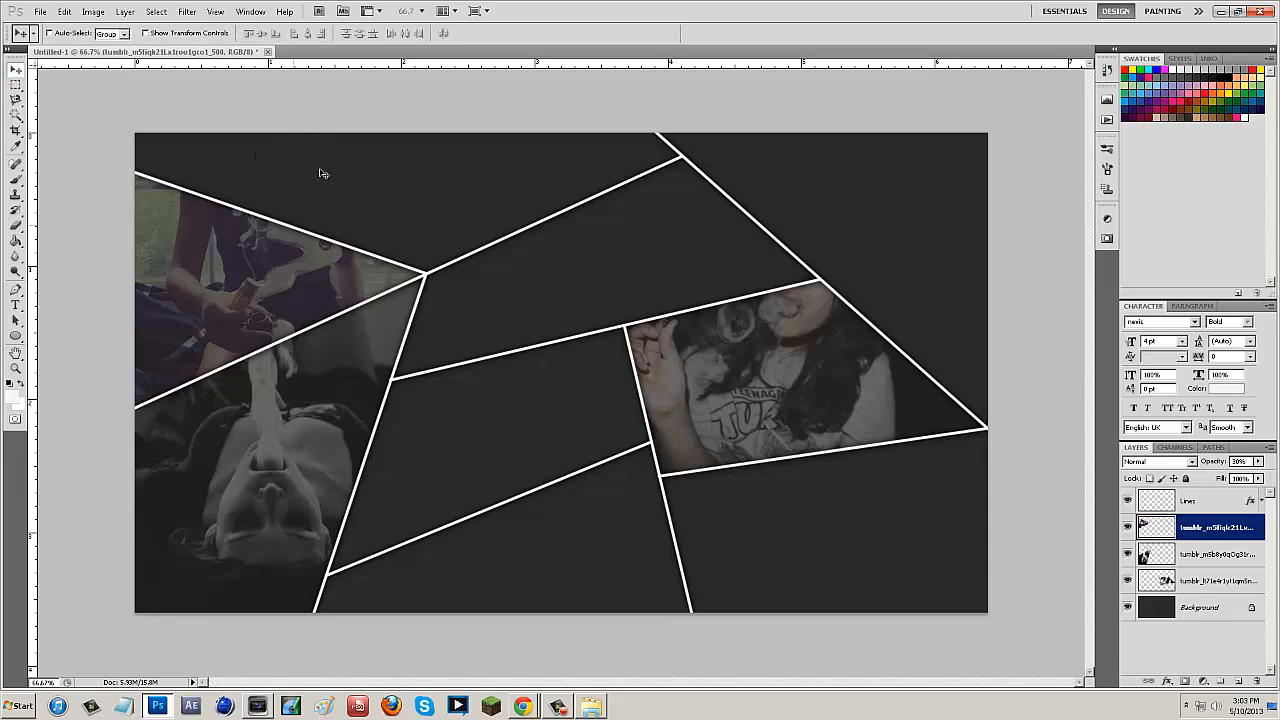